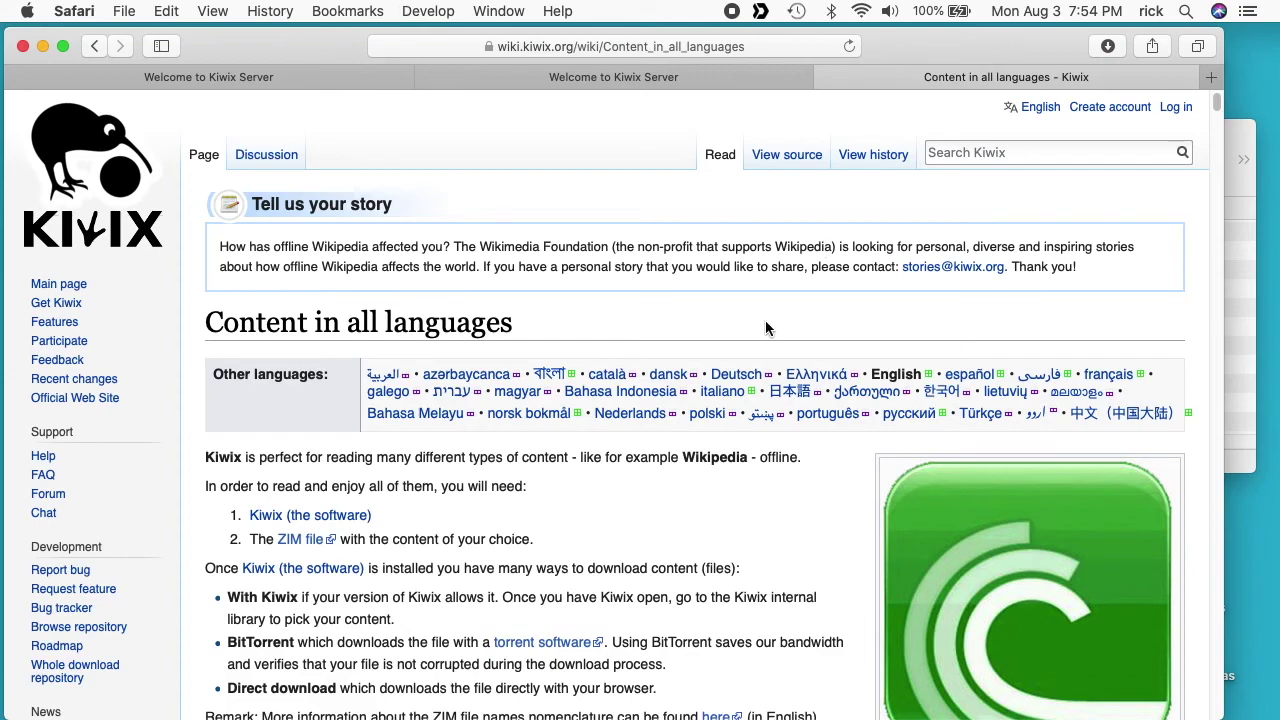
# Search the downloads table for 'english' and step through the matches.
pyautogui.scroll(-20, 767, 328)
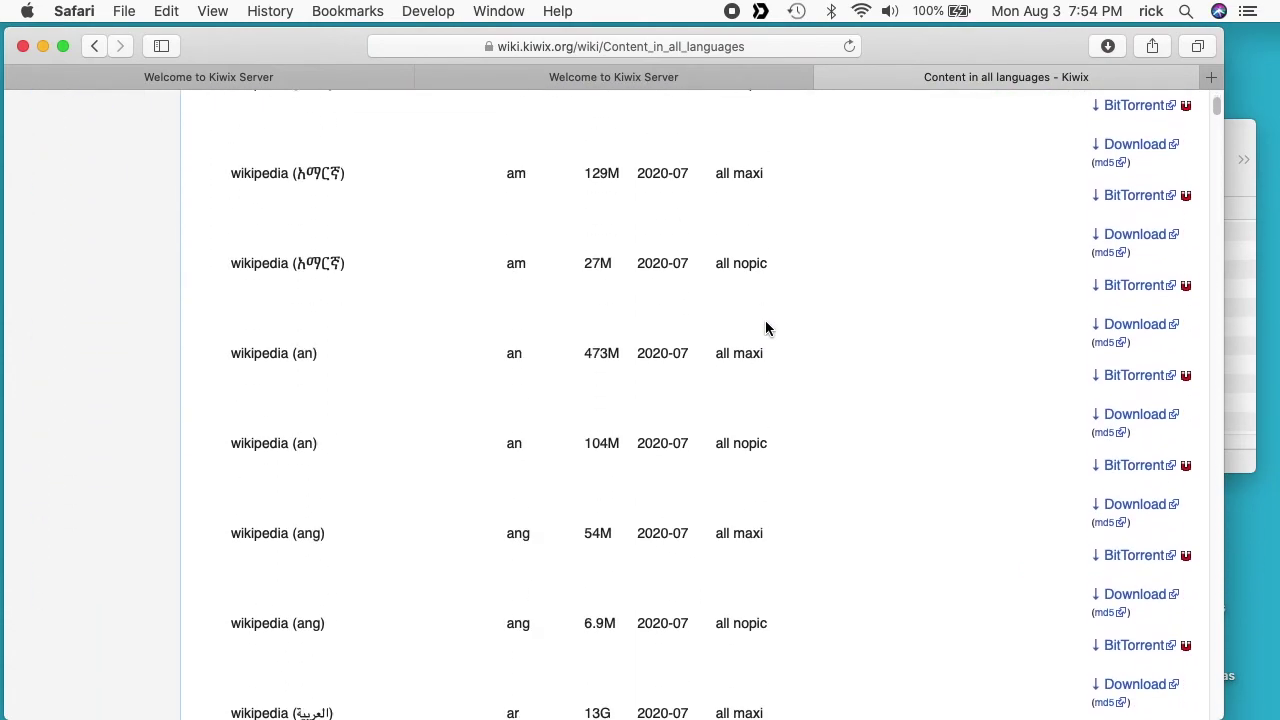
pyautogui.press('super+f')
pyautogui.write('en')
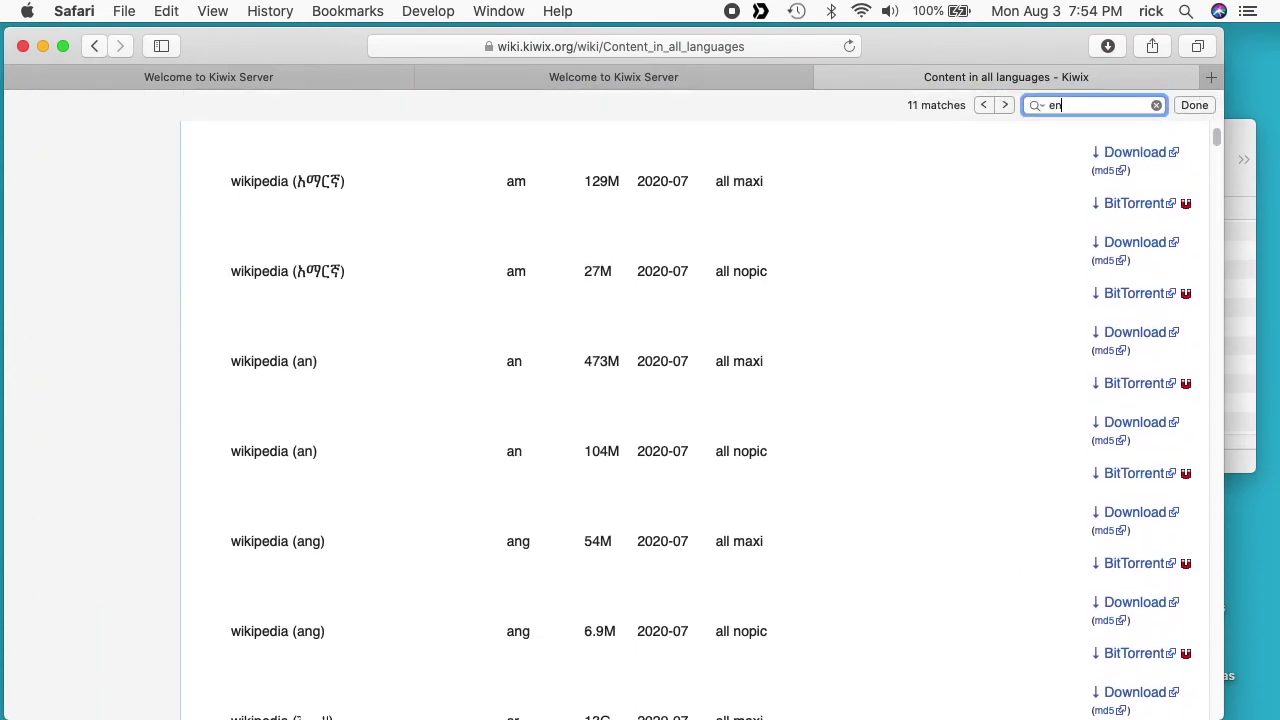
pyautogui.write('glish')
pyautogui.press('Return')
pyautogui.press('Return')
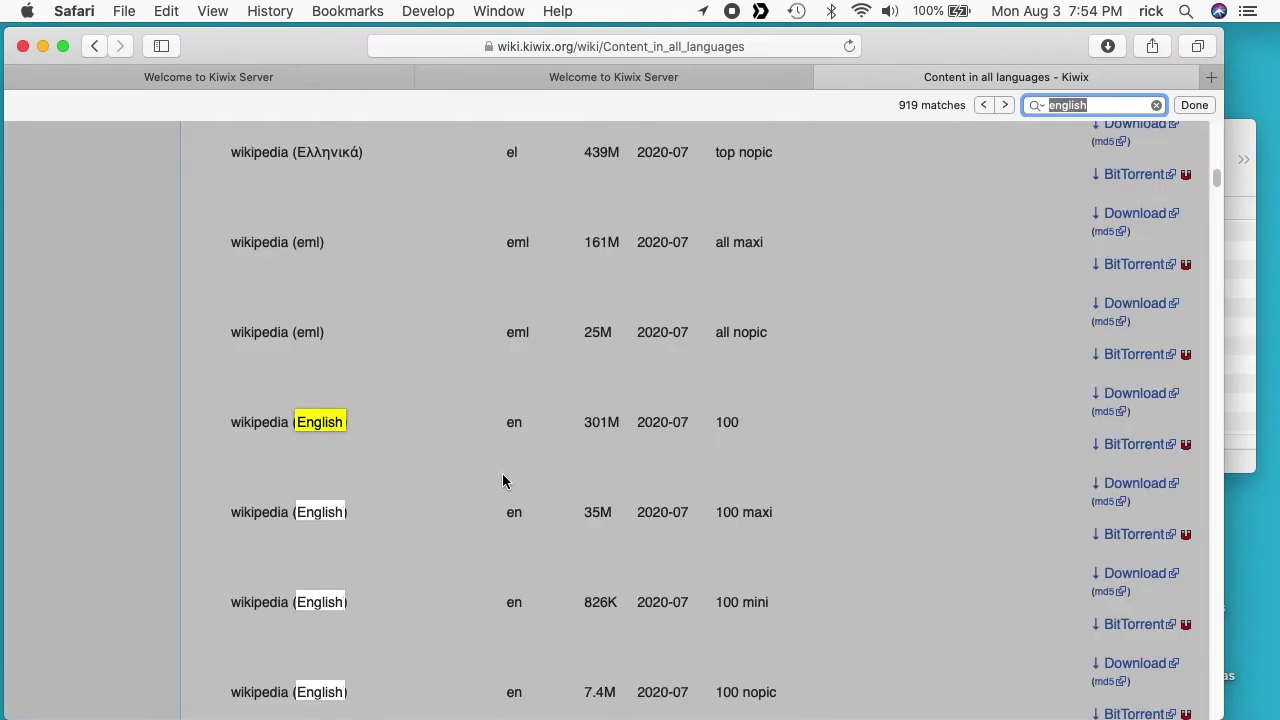
pyautogui.press('super+g')
pyautogui.press('super+g')
pyautogui.press('super+g')
pyautogui.press('super+g')
pyautogui.press('super+g')
pyautogui.press('super+g')
pyautogui.press('super+g')
pyautogui.press('super+g')
pyautogui.press('super+g')
pyautogui.press('super+g')
pyautogui.press('super+g')
pyautogui.press('super+g')
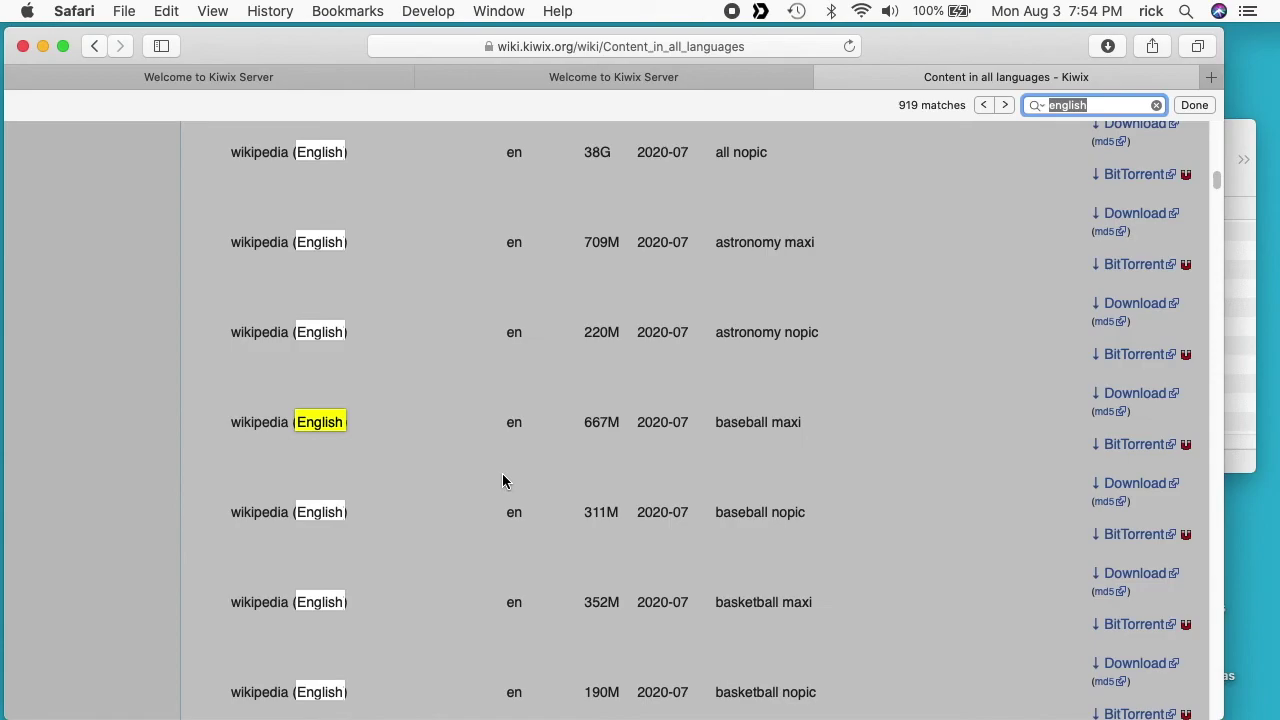
# Search 'wikibooks' to reach the 5.3M English maxi and nopic ZIM files, then dismiss the search.
pyautogui.write('wikibooks')
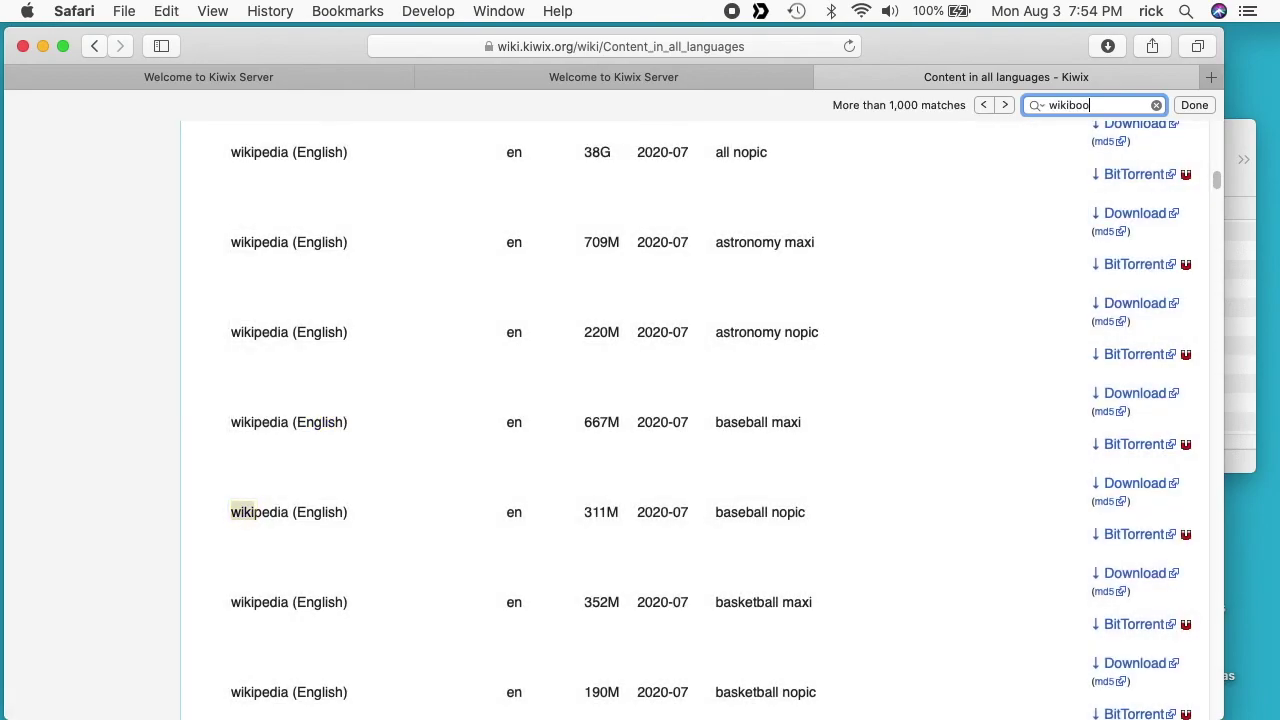
pyautogui.press('super+g')
pyautogui.press('super+g')
pyautogui.press('super+g')
pyautogui.press('super+g')
pyautogui.press('super+g')
pyautogui.press('super+g')
pyautogui.press('super+g')
pyautogui.press('super+g')
pyautogui.press('super+g')
pyautogui.press('super+g')
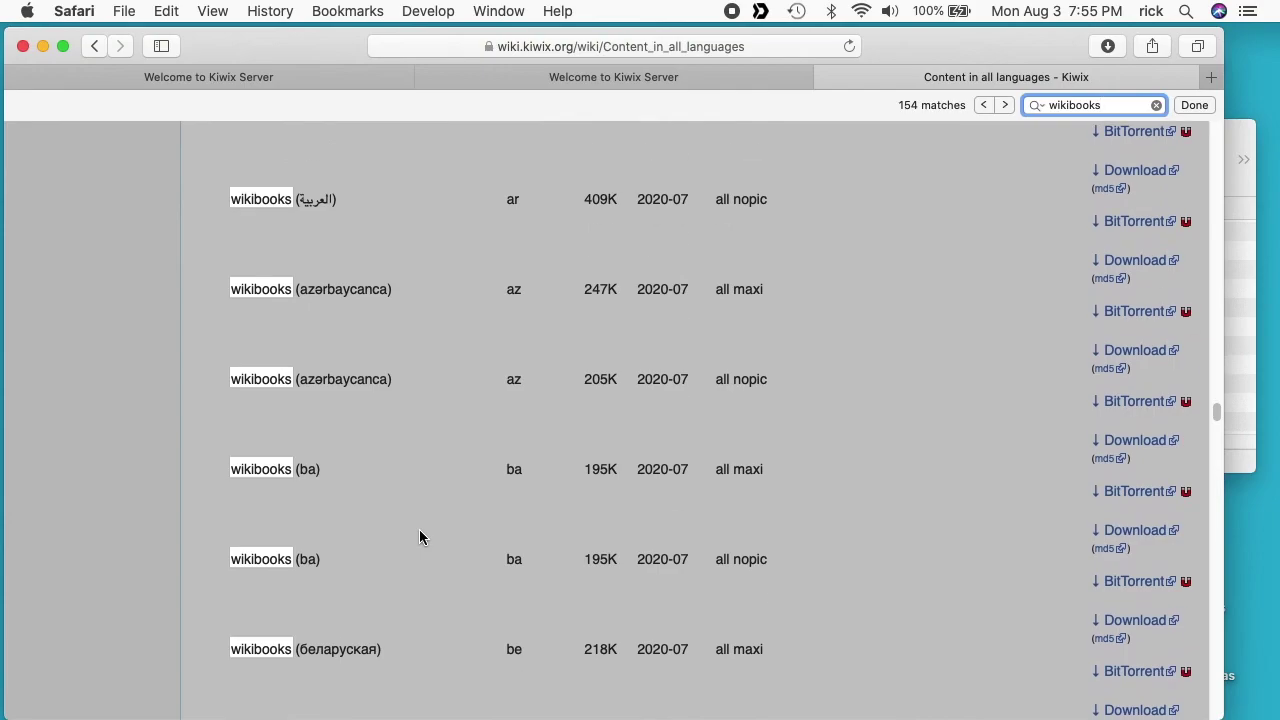
pyautogui.press('super+g')
pyautogui.press('super+g')
pyautogui.press('super+g')
pyautogui.press('super+g')
pyautogui.press('super+g')
pyautogui.press('super+g')
pyautogui.press('super+g')
pyautogui.press('super+g')
pyautogui.press('super+g')
pyautogui.press('super+g')
pyautogui.press('super+g')
pyautogui.press('super+g')
pyautogui.press('super+g')
pyautogui.press('super+g')
pyautogui.press('super+g')
pyautogui.press('super+g')
pyautogui.press('super+g')
pyautogui.press('super+g')
pyautogui.press('super+g')
pyautogui.press('super+g')
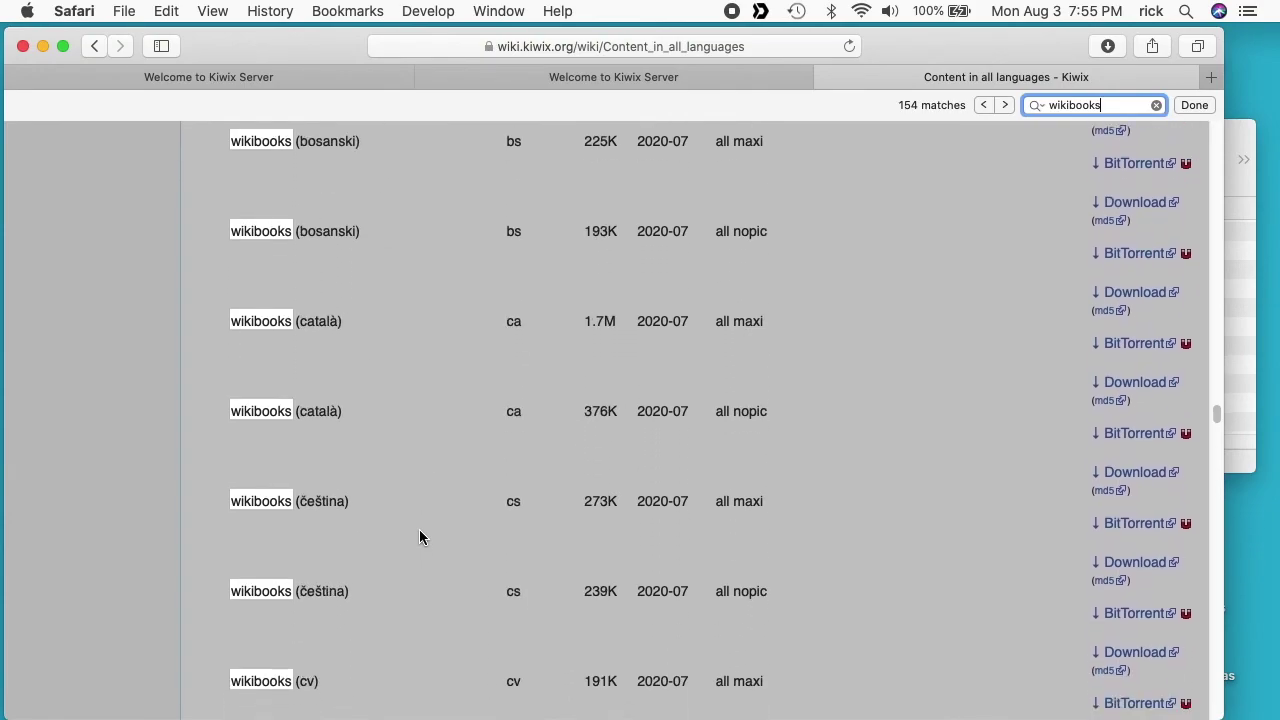
pyautogui.scroll(5, 419, 529)
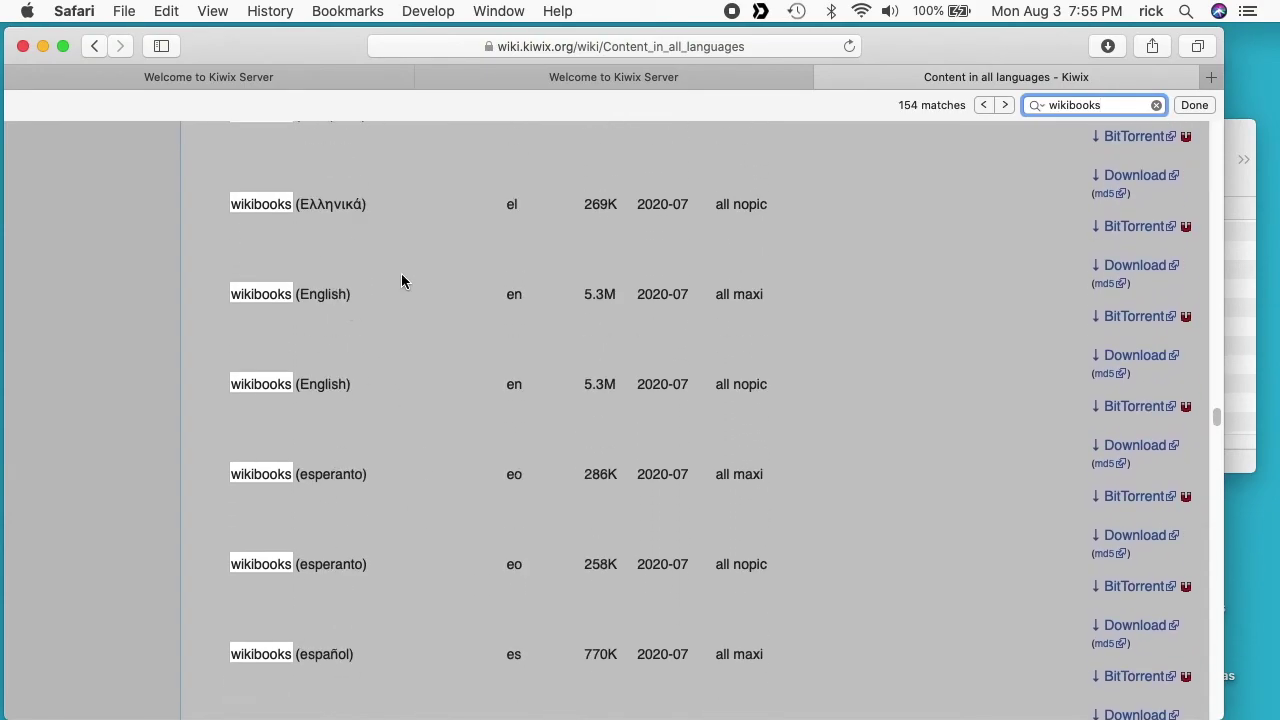
pyautogui.click(341, 292)
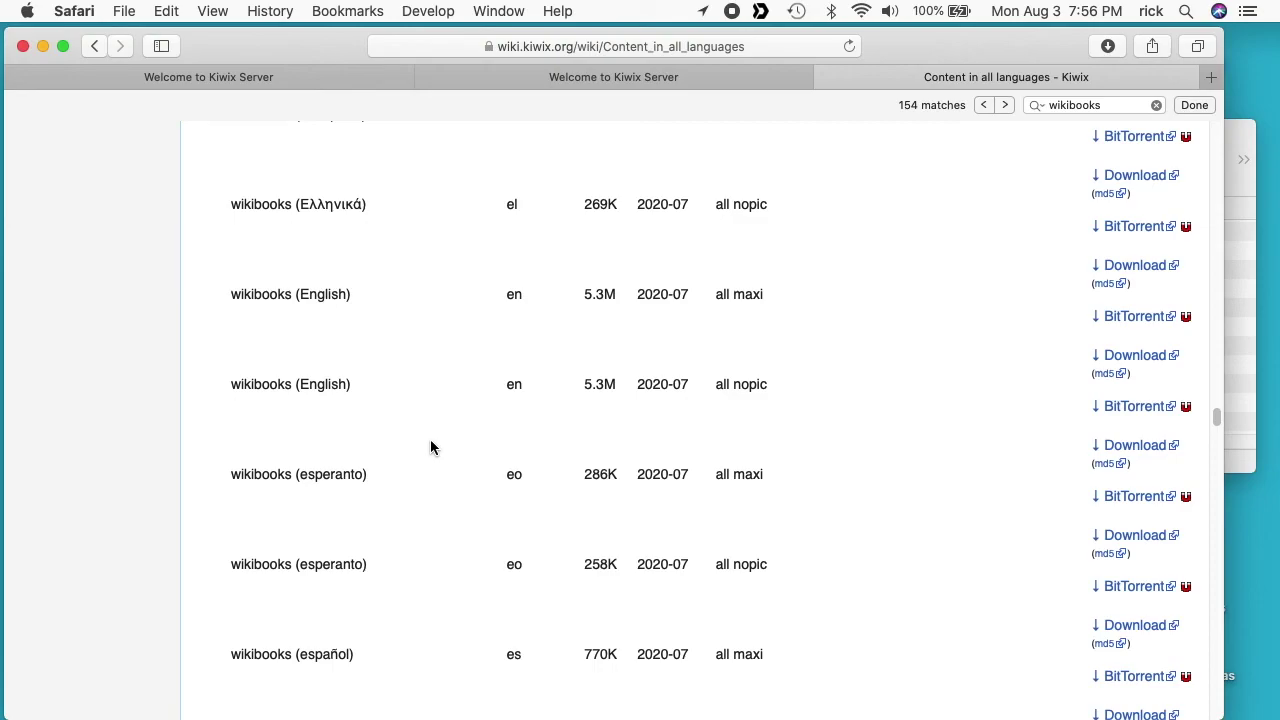
# Compare the 192.168.7.175 and 192.168.7.2 library tabs, then bring Terminal forward.
pyautogui.click(315, 80)
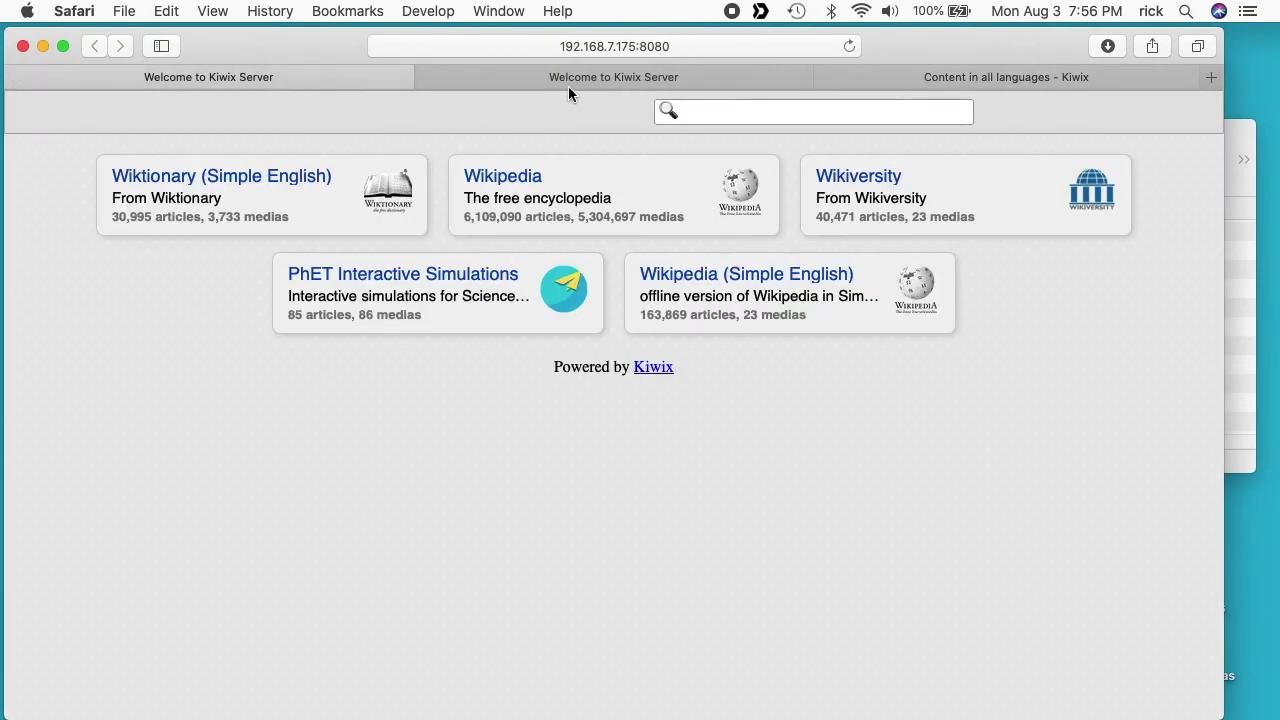
pyautogui.click(581, 77)
pyautogui.click(310, 80)
pyautogui.click(492, 80)
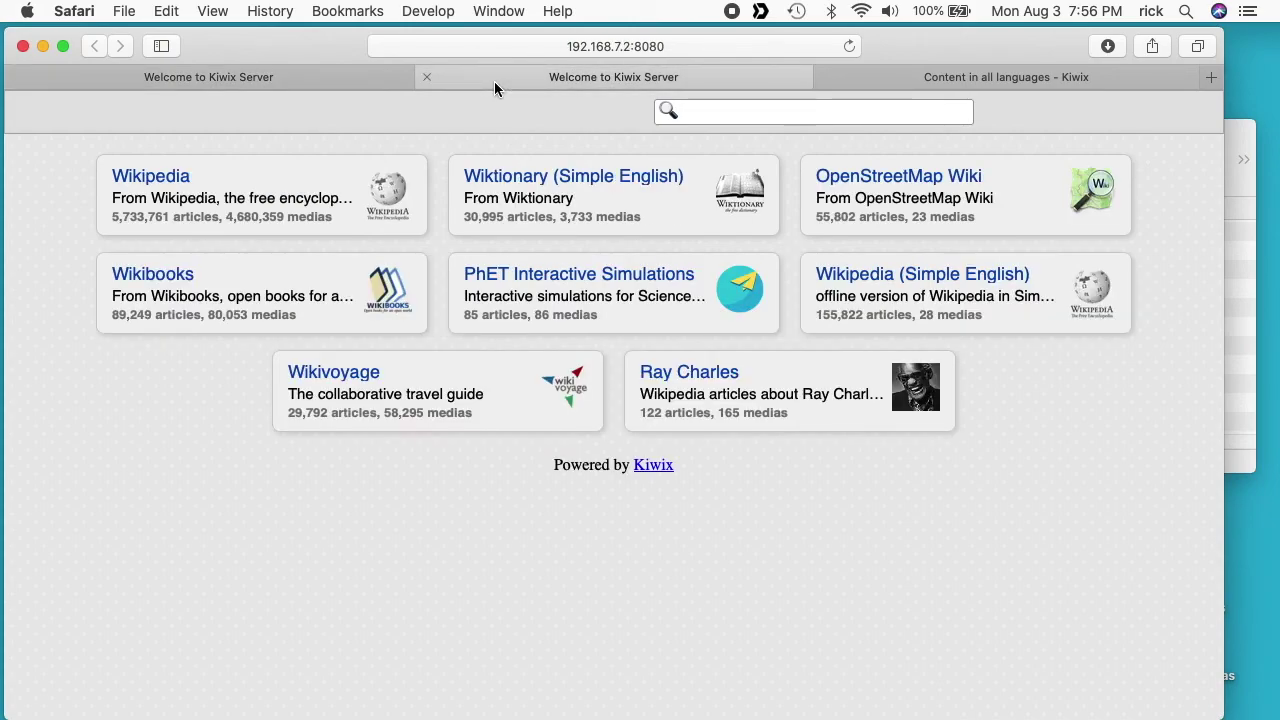
pyautogui.click(343, 80)
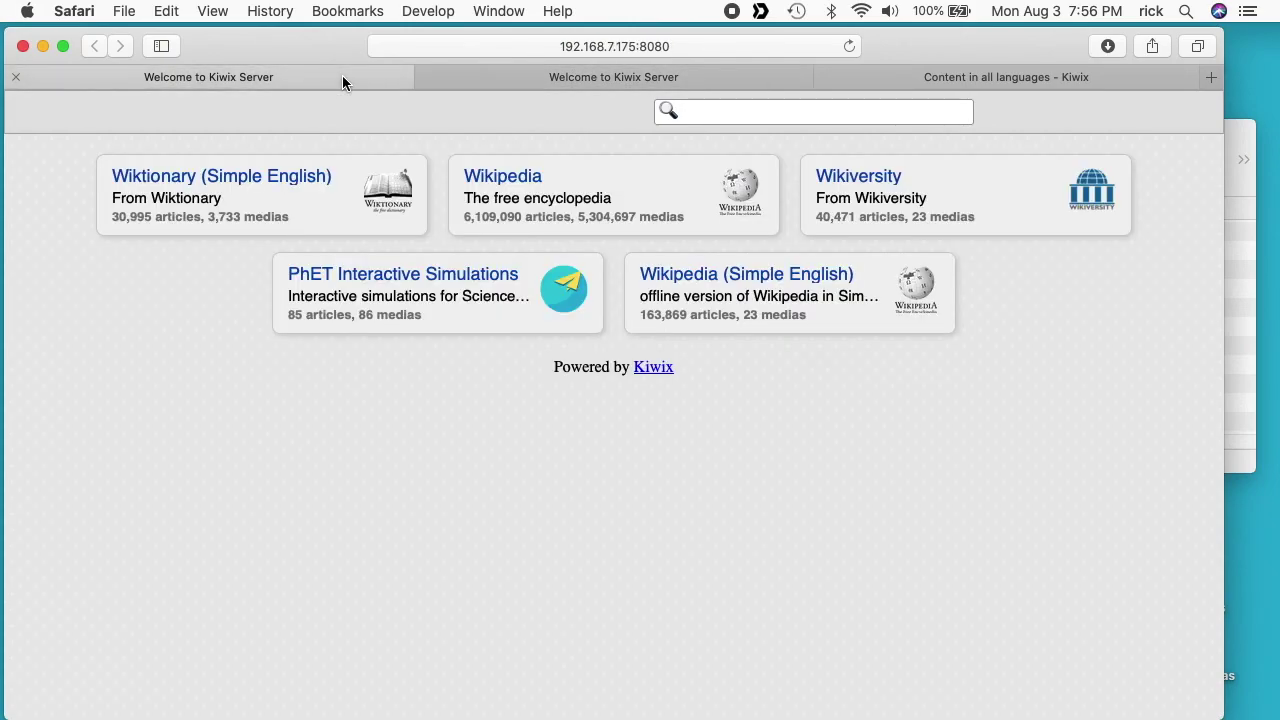
pyautogui.moveTo(2, 6)
pyautogui.click(210, 315)
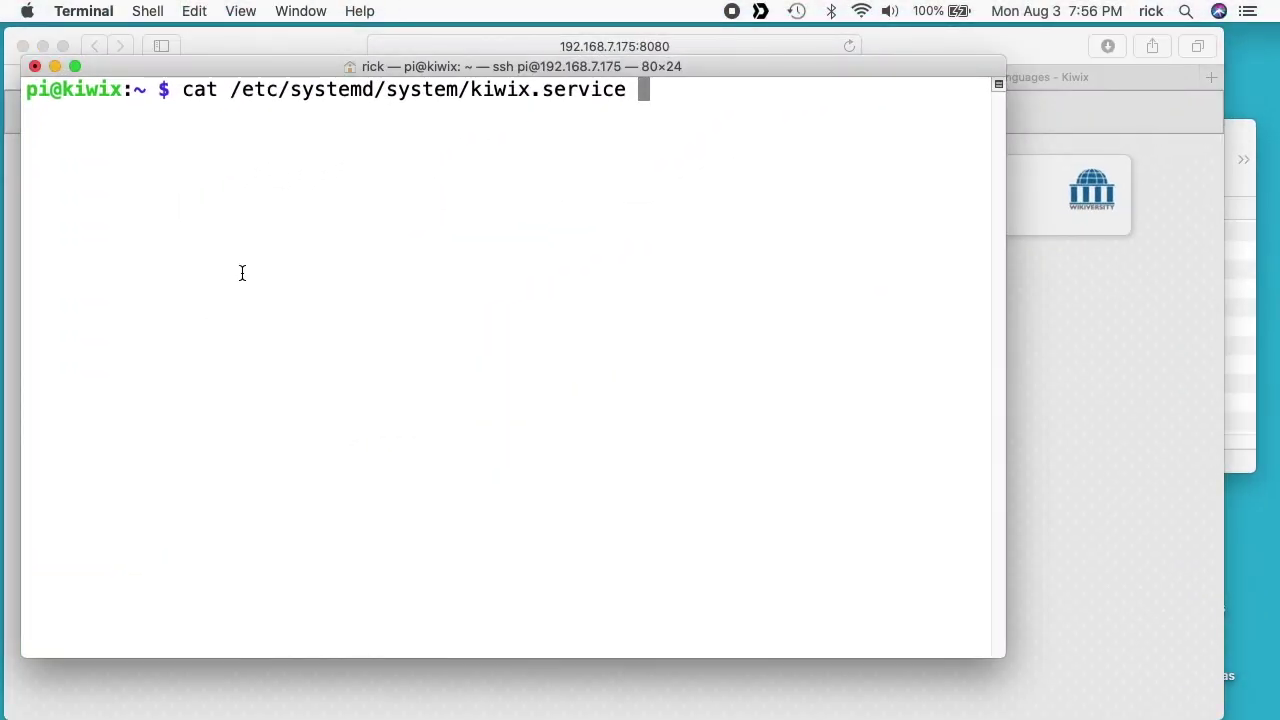
# Print kiwix.service, highlight the /var/local/phet_en_2020-05.zim path, and return to Safari.
pyautogui.press('Return')
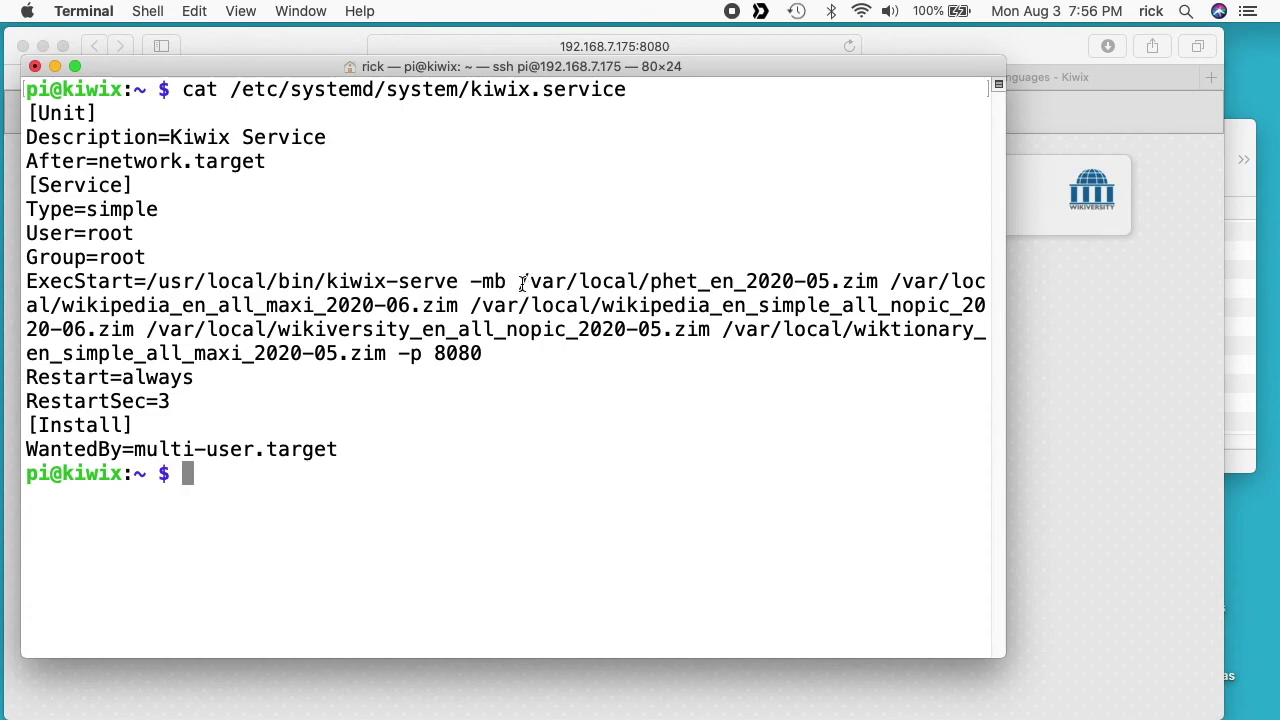
pyautogui.moveTo(521, 283); pyautogui.dragTo(880, 287)
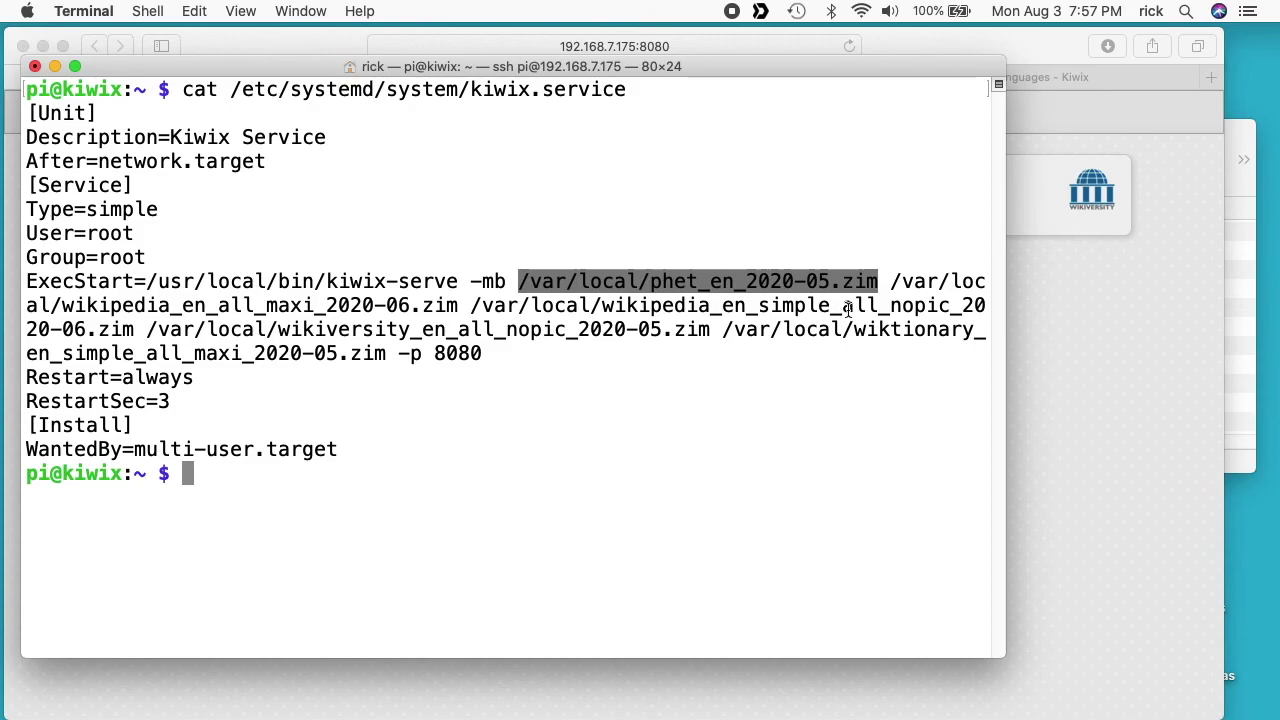
pyautogui.click(1062, 343)
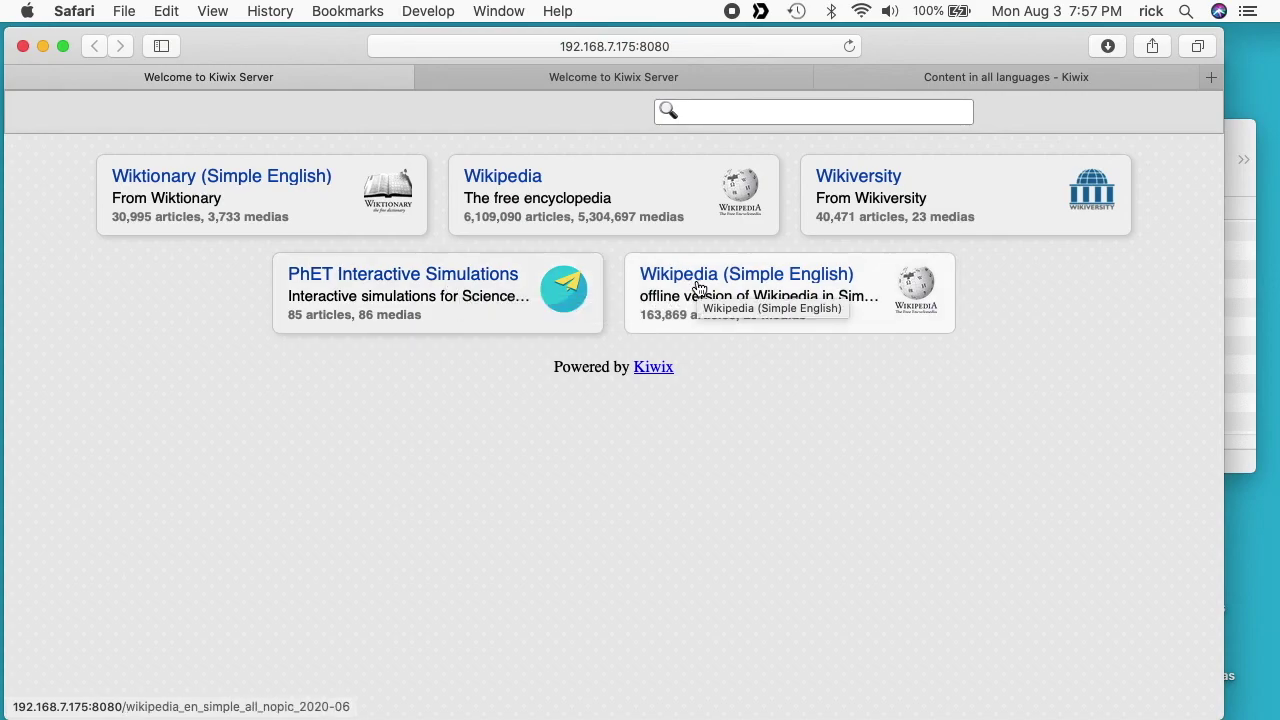
# Open the Simple English Wiktionary collection and look up 'dog'.
pyautogui.click(292, 180)
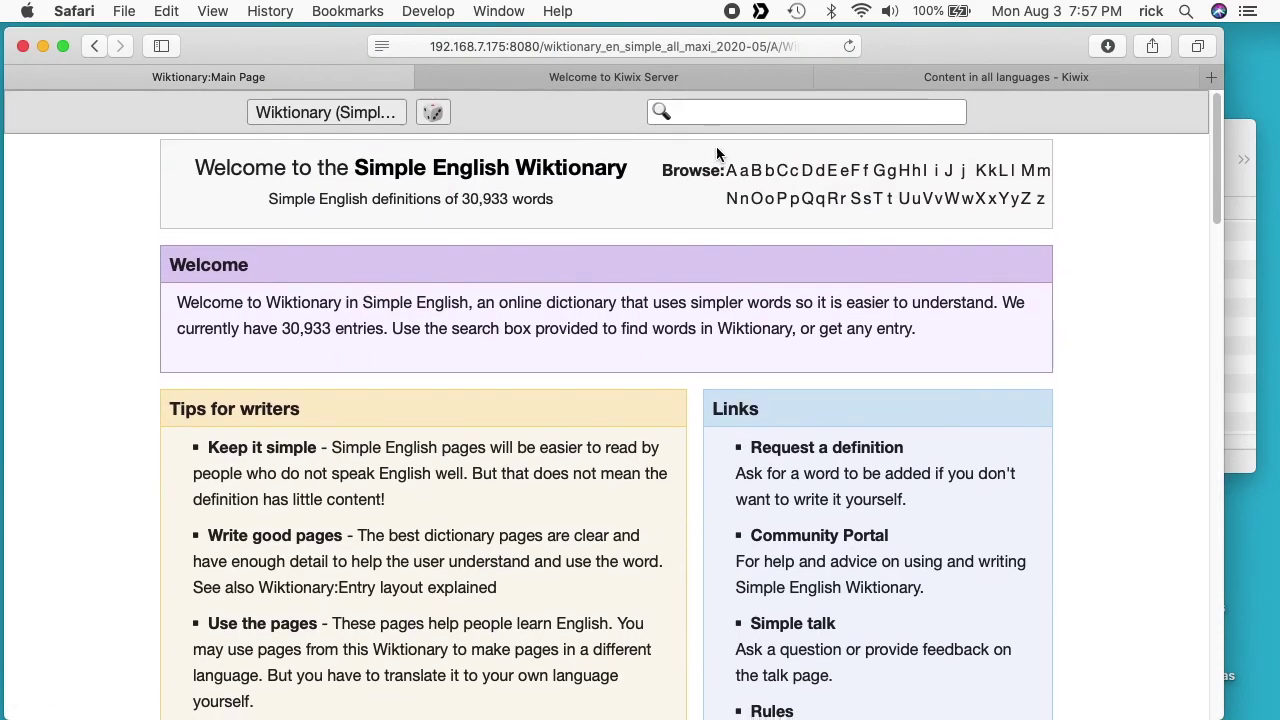
pyautogui.click(720, 111)
pyautogui.write('dog')
pyautogui.press('Return')
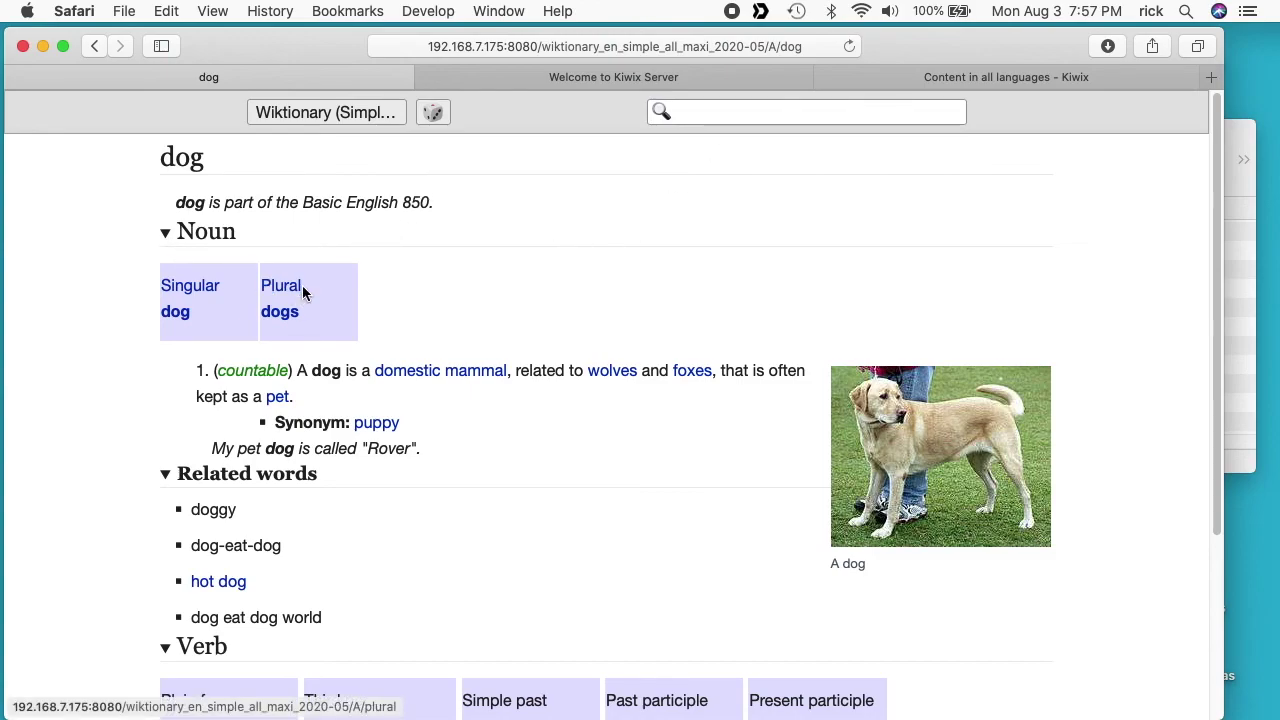
# Follow links through puppy, pup, puppy and dog to the 'domestic' entry.
pyautogui.click(380, 423)
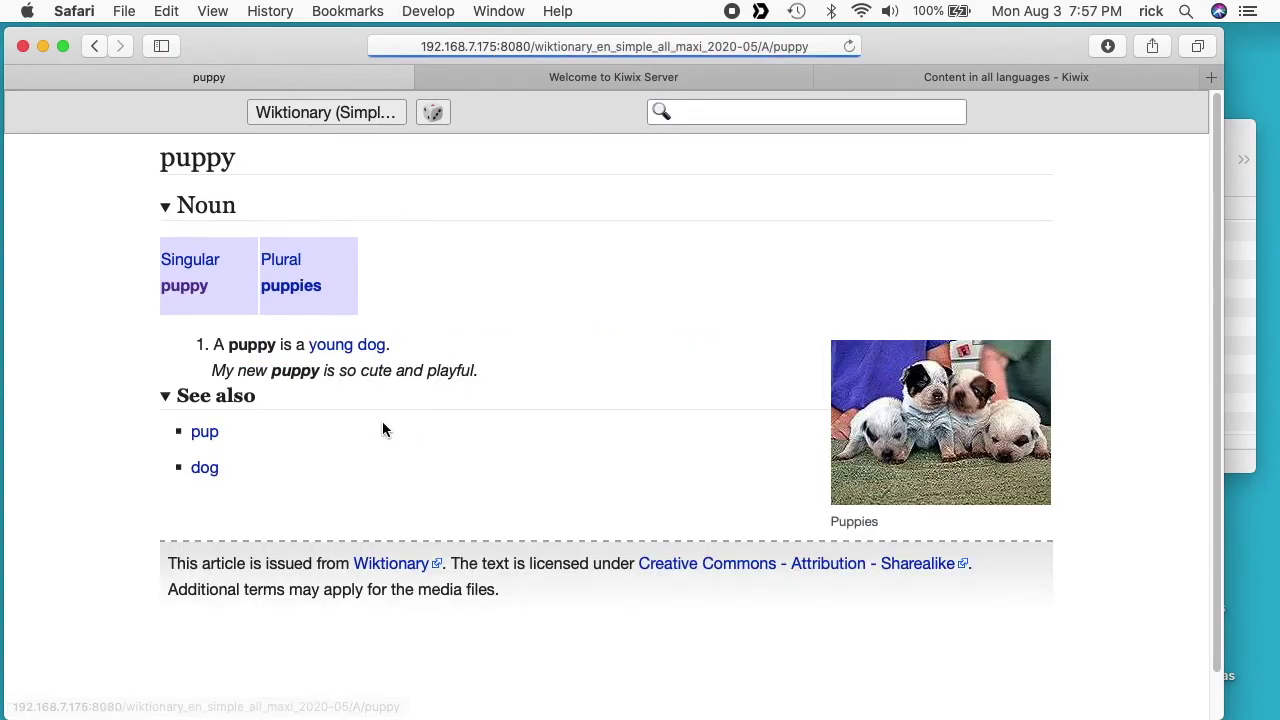
pyautogui.click(205, 434)
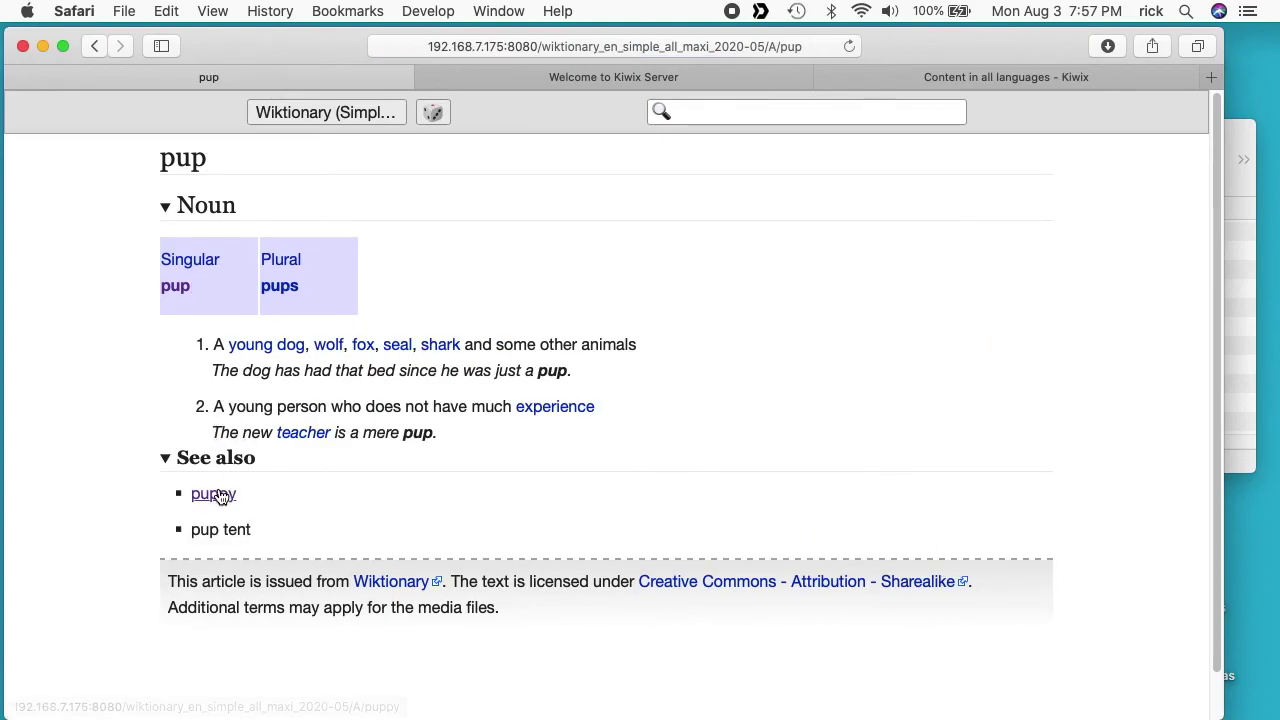
pyautogui.click(216, 495)
pyautogui.click(206, 466)
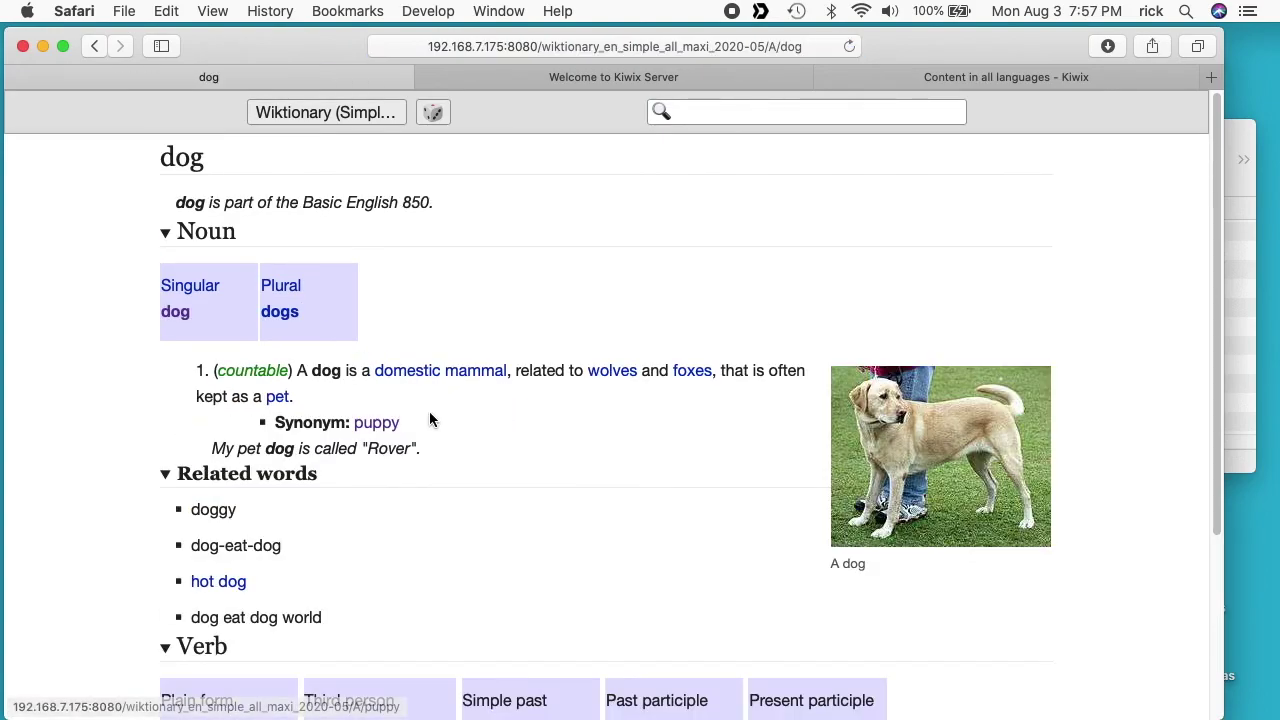
pyautogui.click(426, 371)
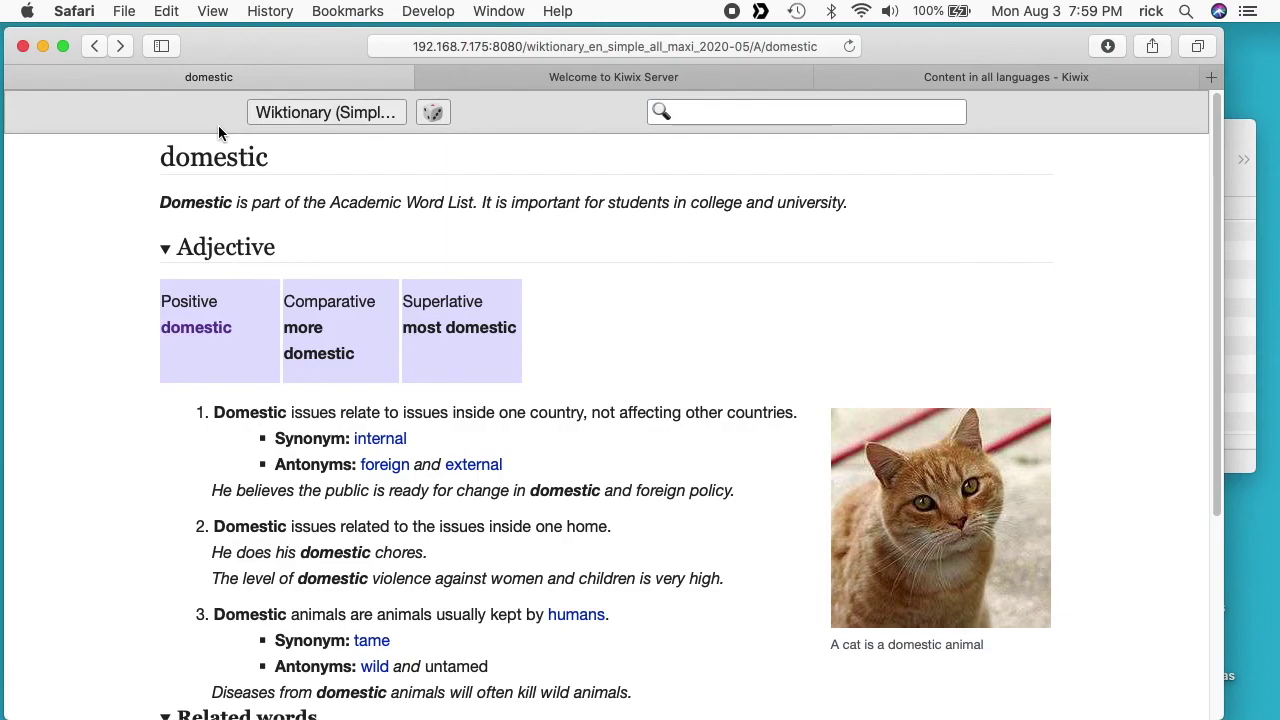
pyautogui.scroll(-5, 720, 411)
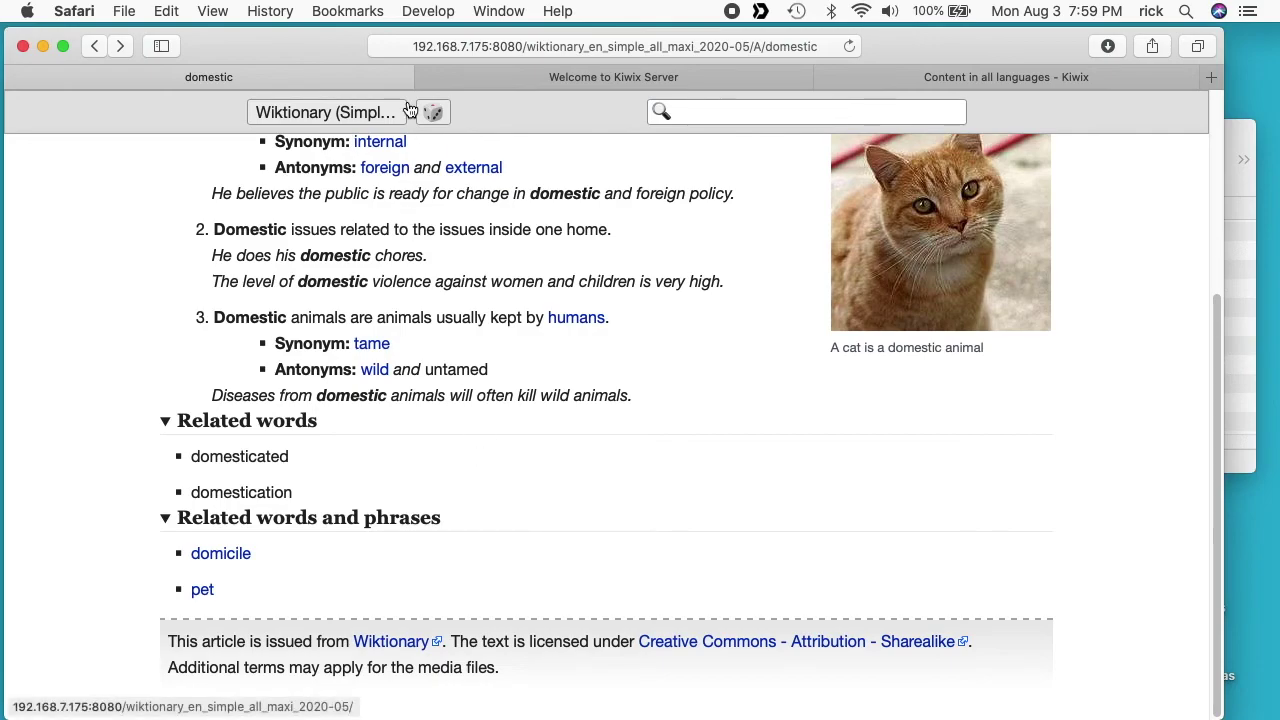
pyautogui.scroll(10, 380, 133)
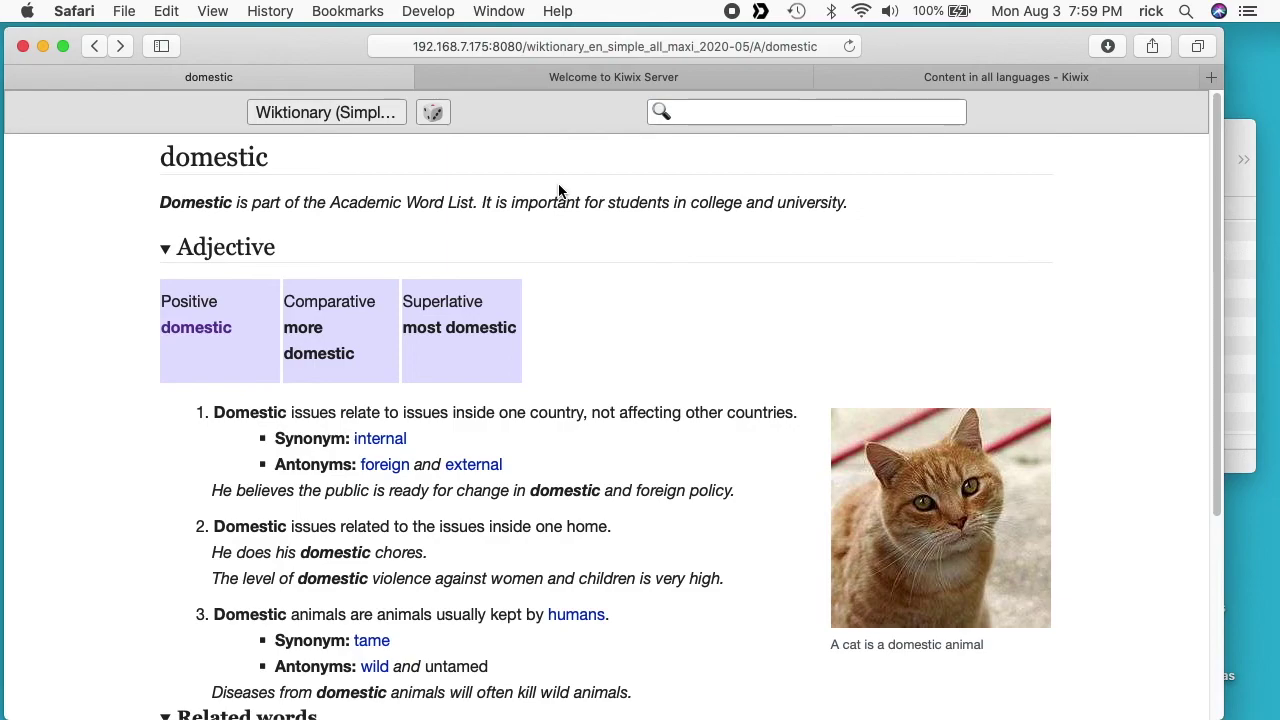
# Switch to the 192.168.7.2 library and open the English Wikipedia collection.
pyautogui.click(577, 72)
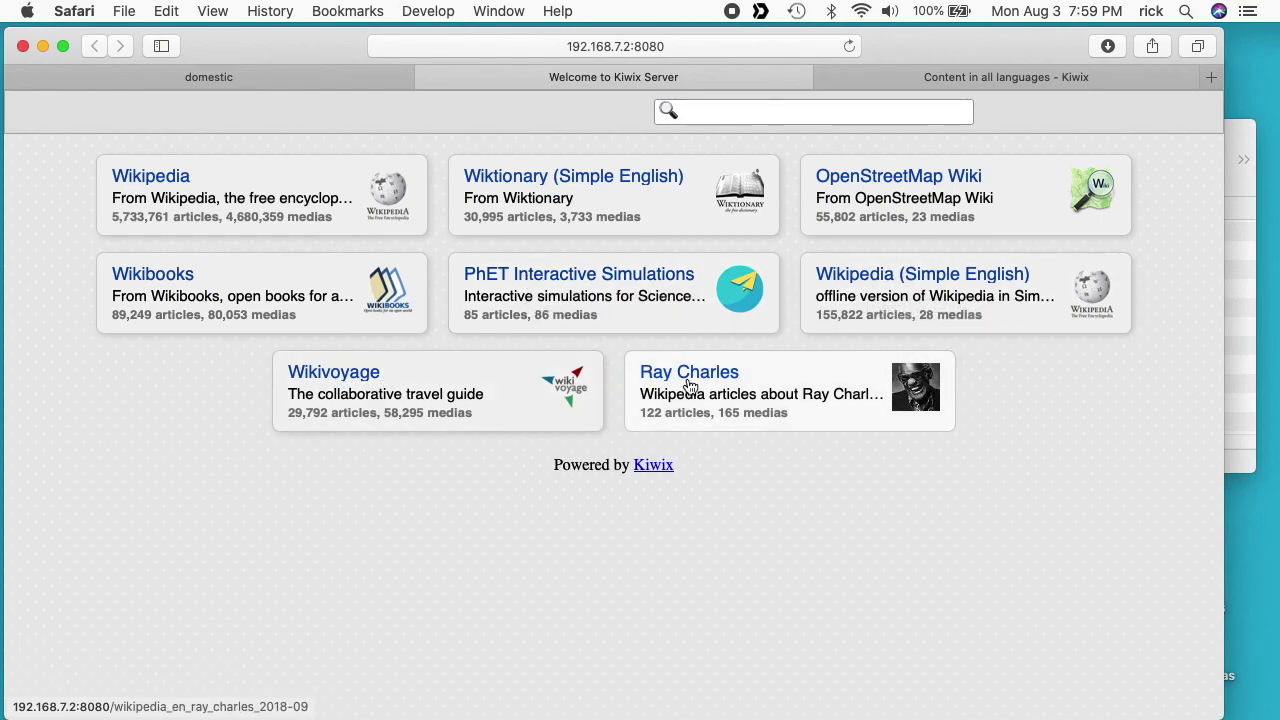
pyautogui.click(160, 187)
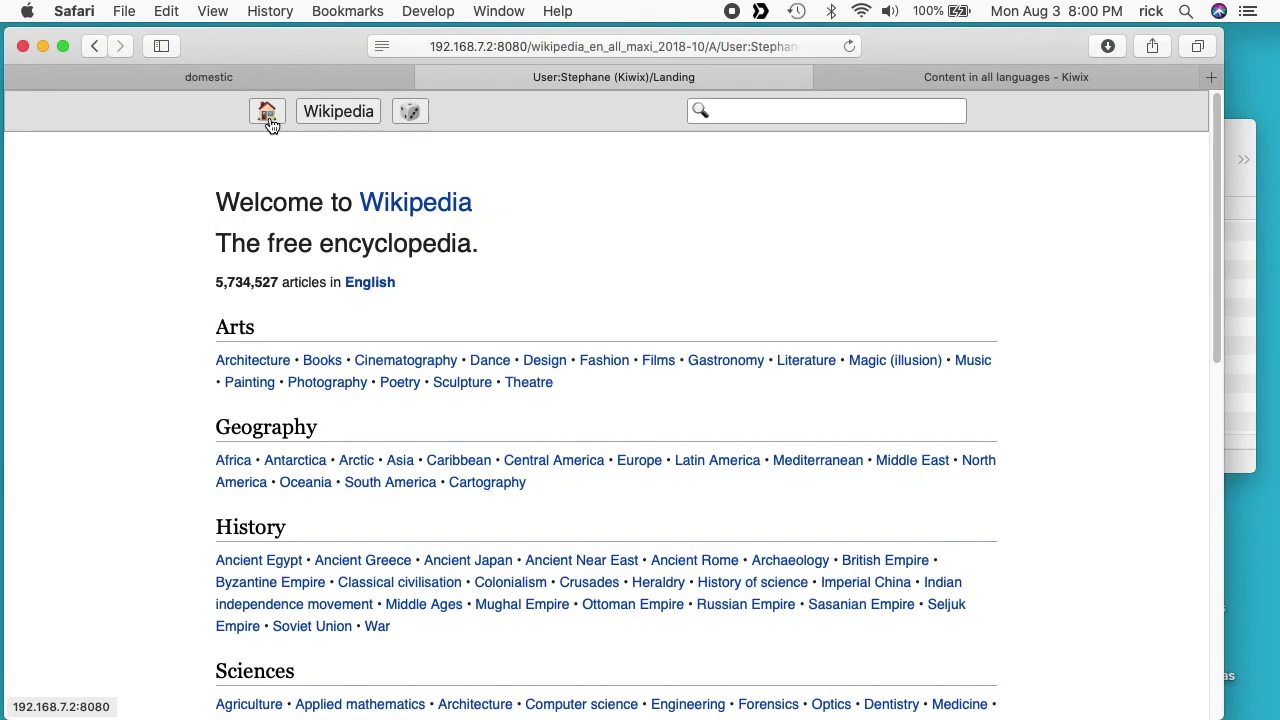
# Open the Wikipedia collection and read its 'united states' article.
pyautogui.click(269, 116)
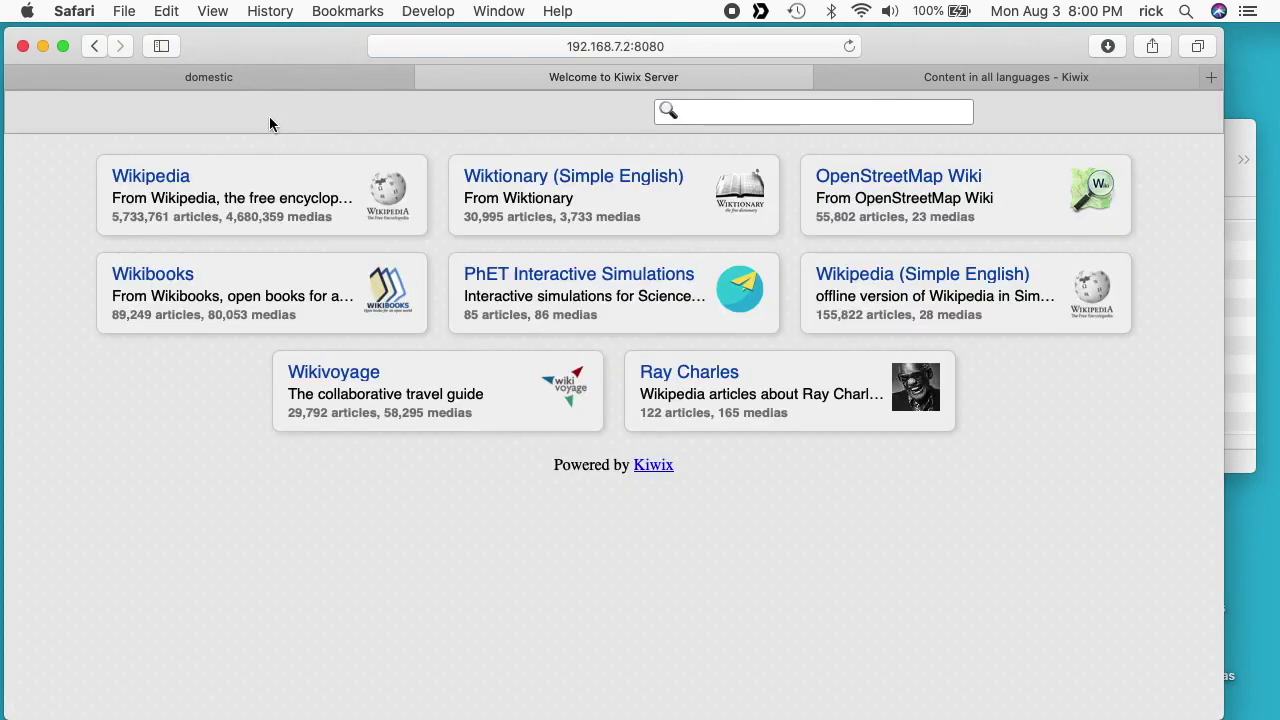
pyautogui.click(170, 188)
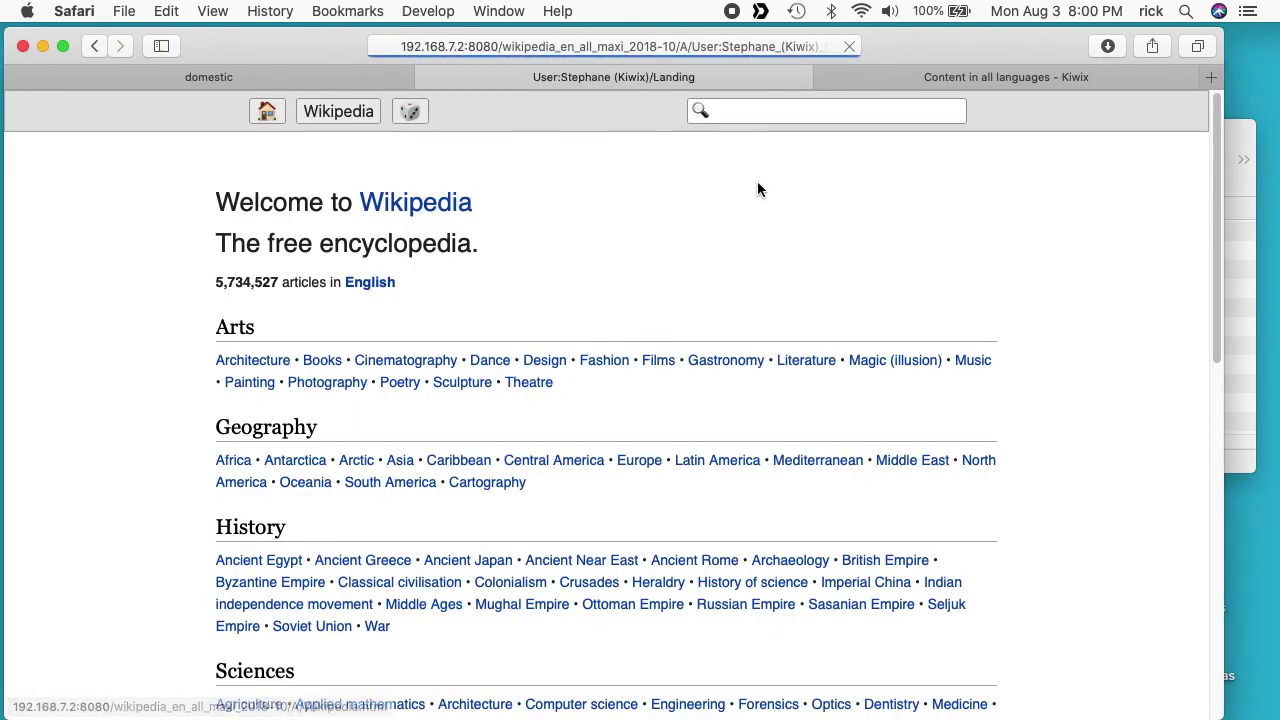
pyautogui.click(840, 118)
pyautogui.write('united states')
pyautogui.press('Return')
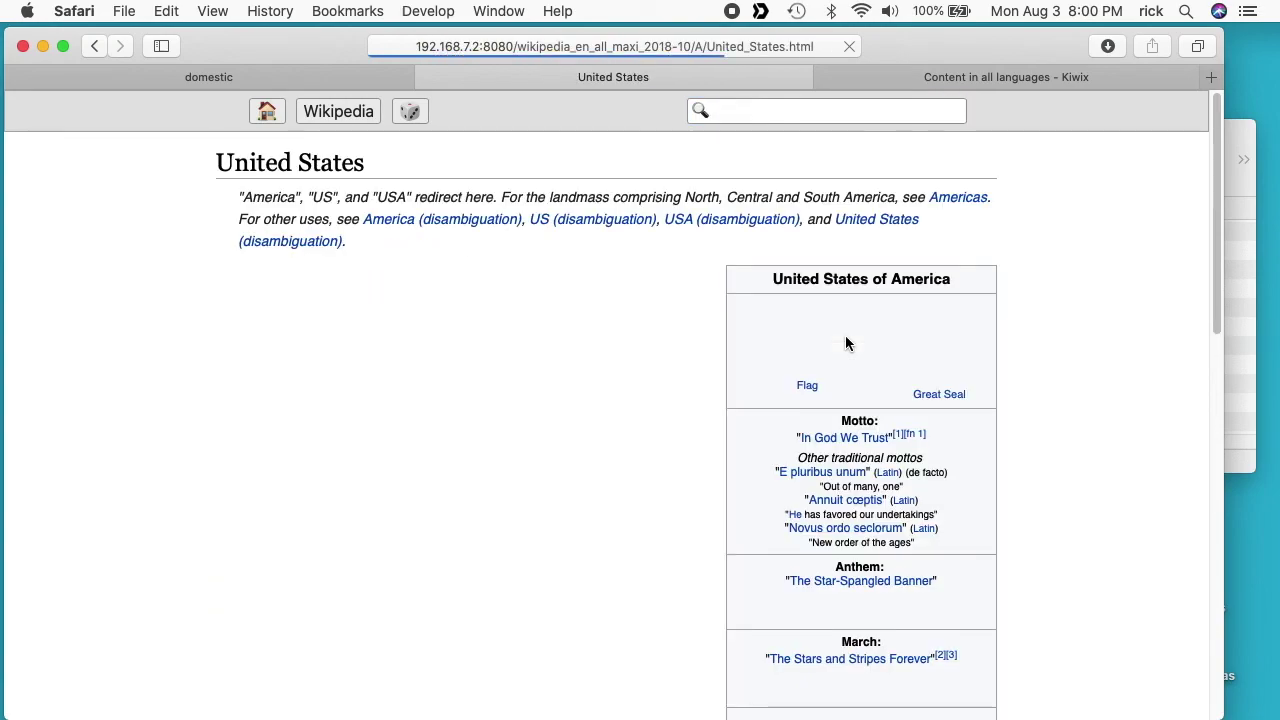
pyautogui.scroll(-1, 838, 394)
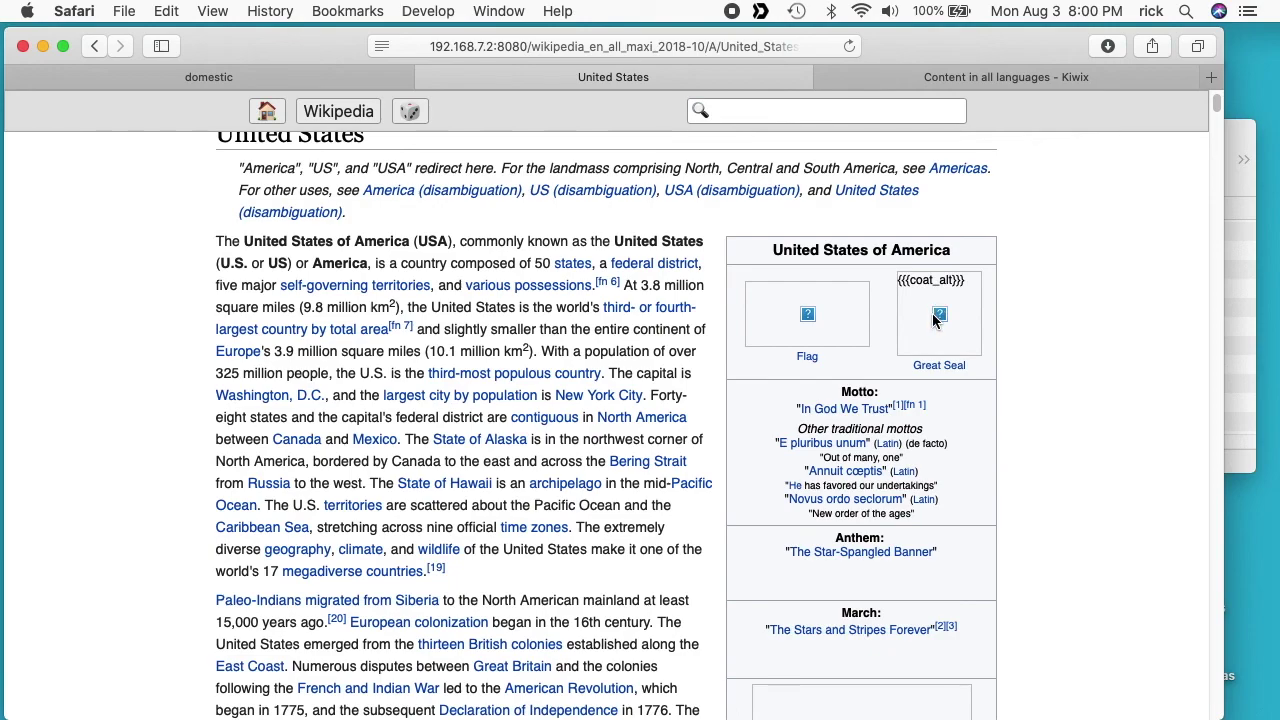
# Peek at Simple English Wiktionary, then open the OpenStreetMap Wiki from the library.
pyautogui.click(266, 111)
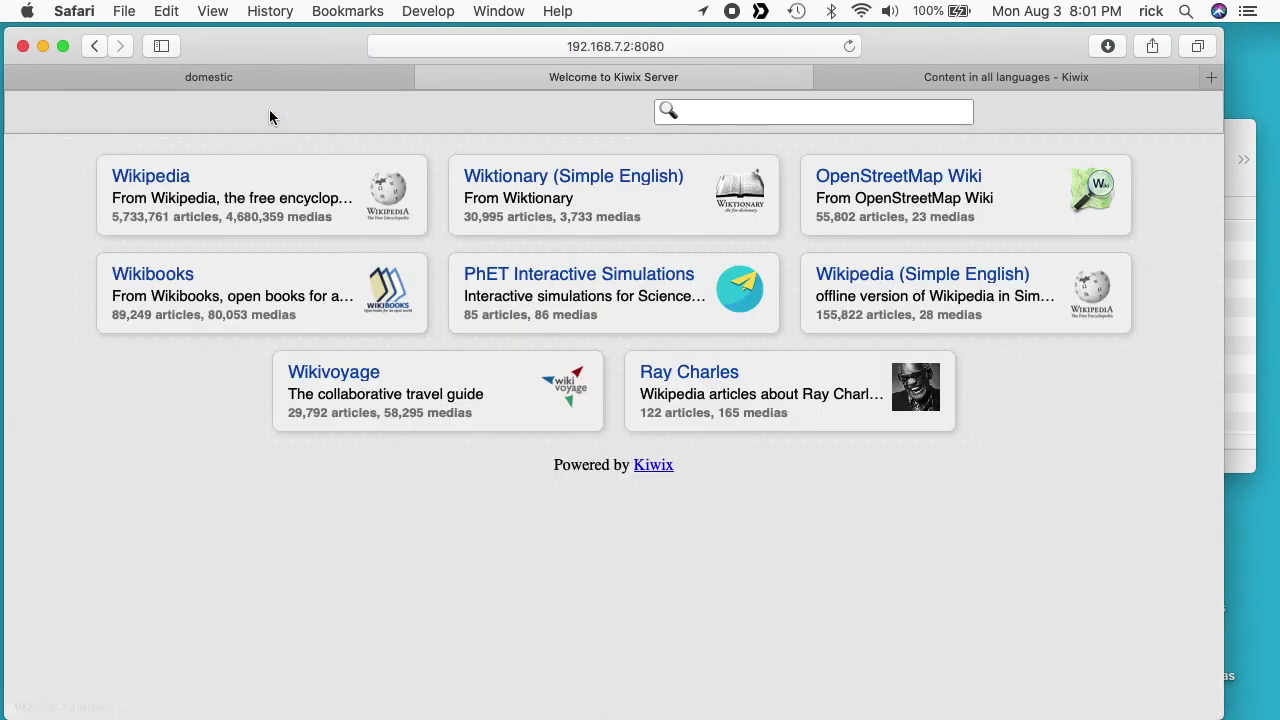
pyautogui.click(501, 176)
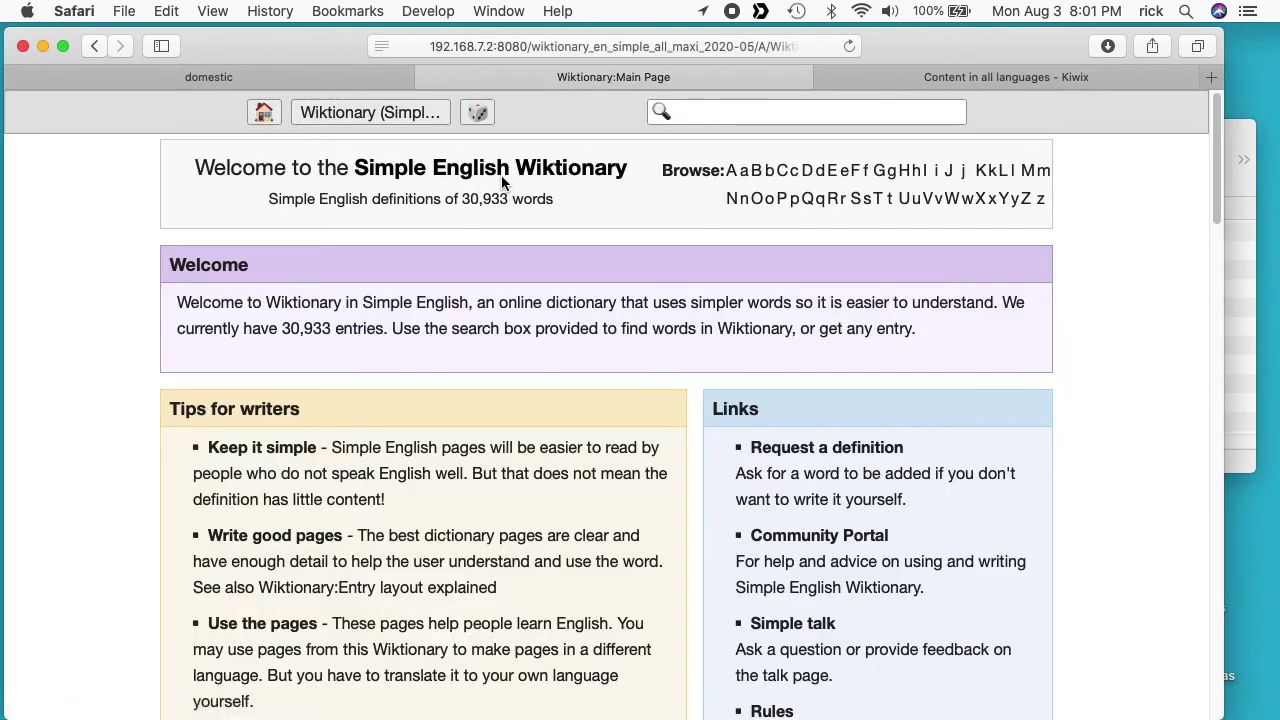
pyautogui.click(262, 111)
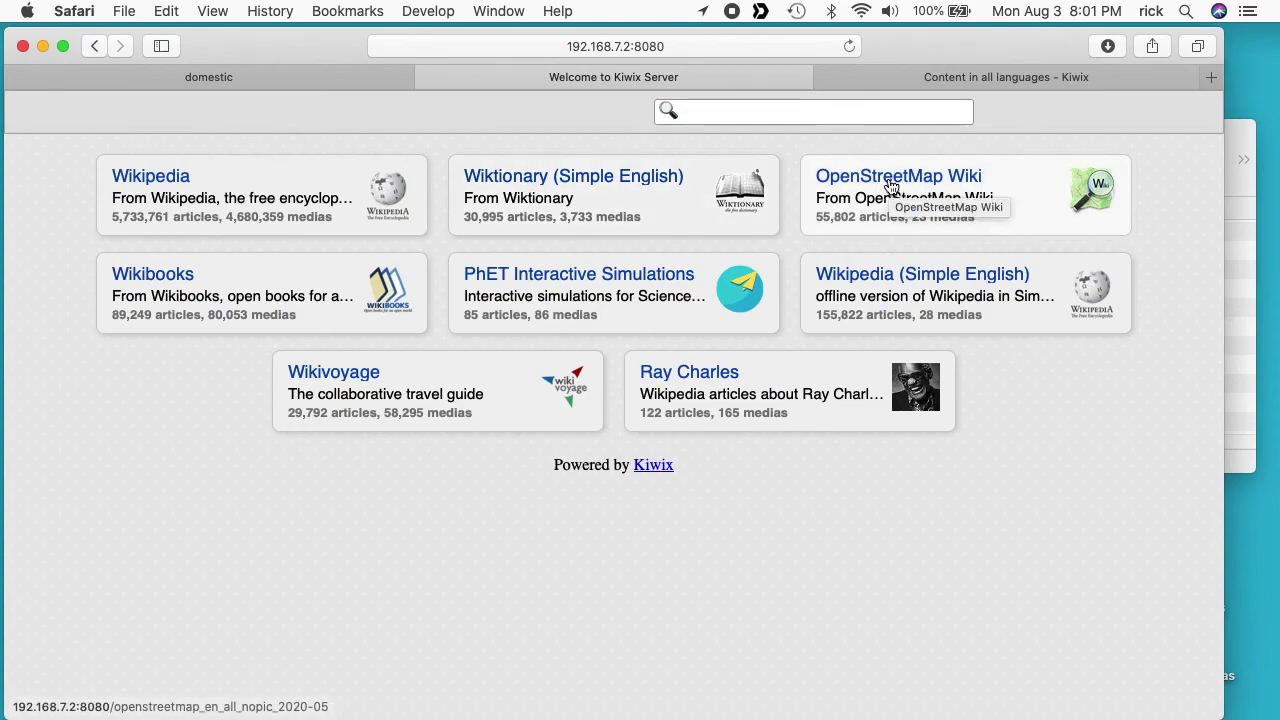
pyautogui.click(890, 187)
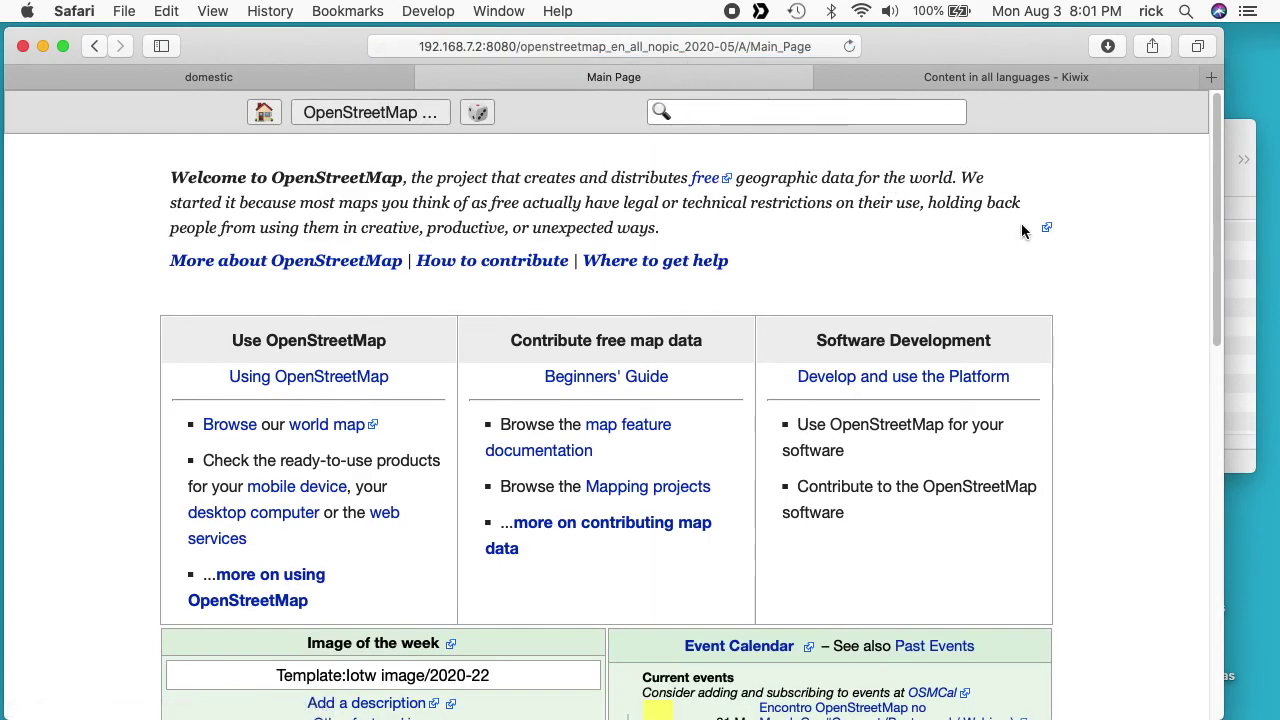
# Enlarge the wikipediazim Finder window to show ZIM file dates and sizes.
pyautogui.click(1241, 131)
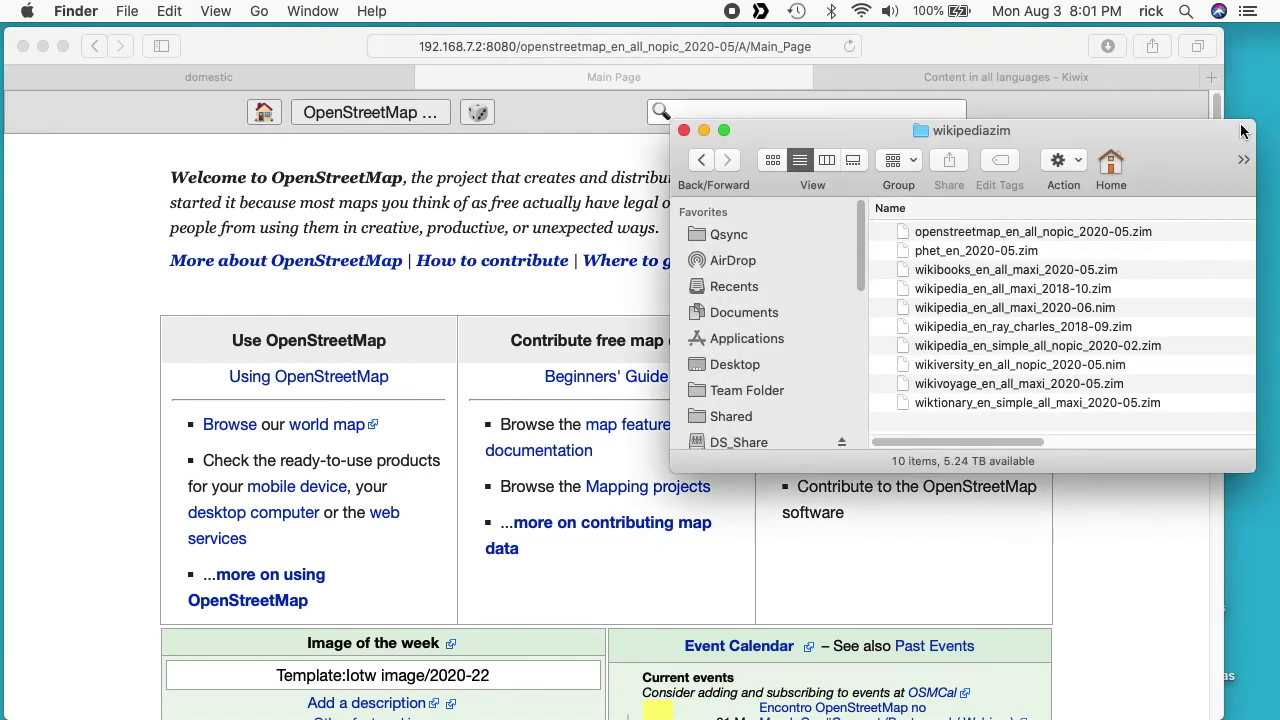
pyautogui.moveTo(1213, 128); pyautogui.dragTo(1229, 120)
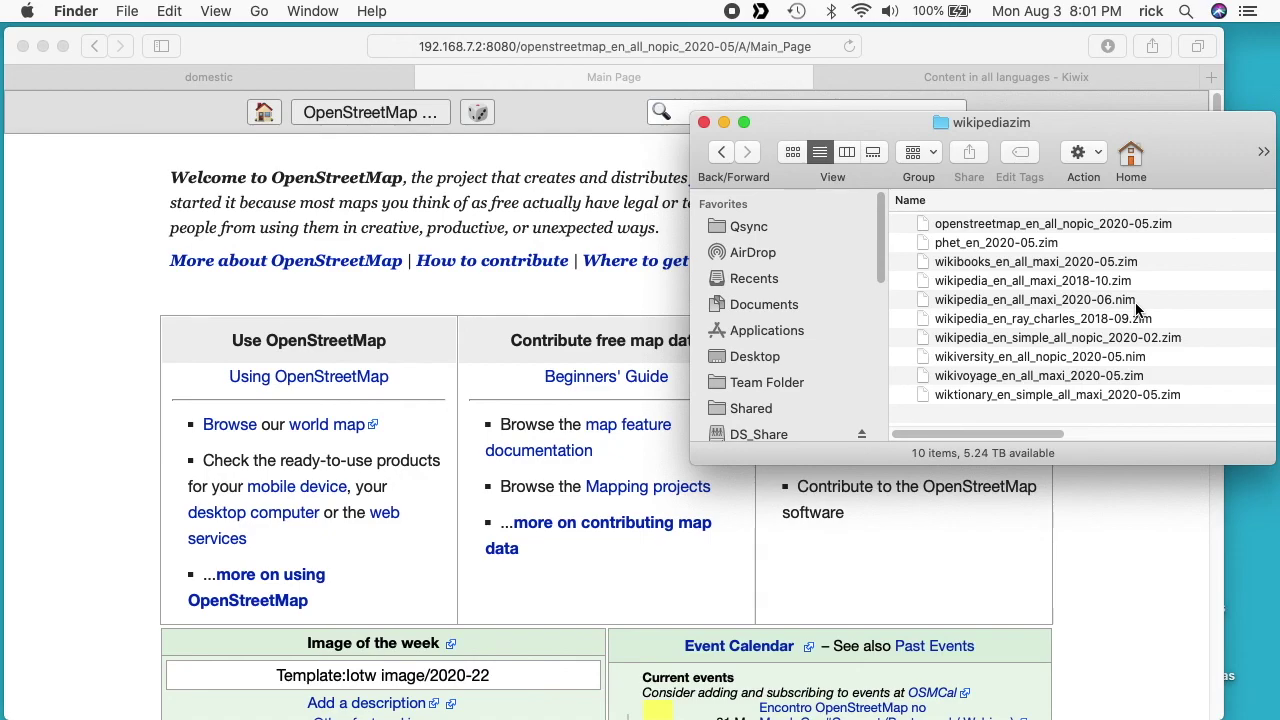
pyautogui.click(743, 122)
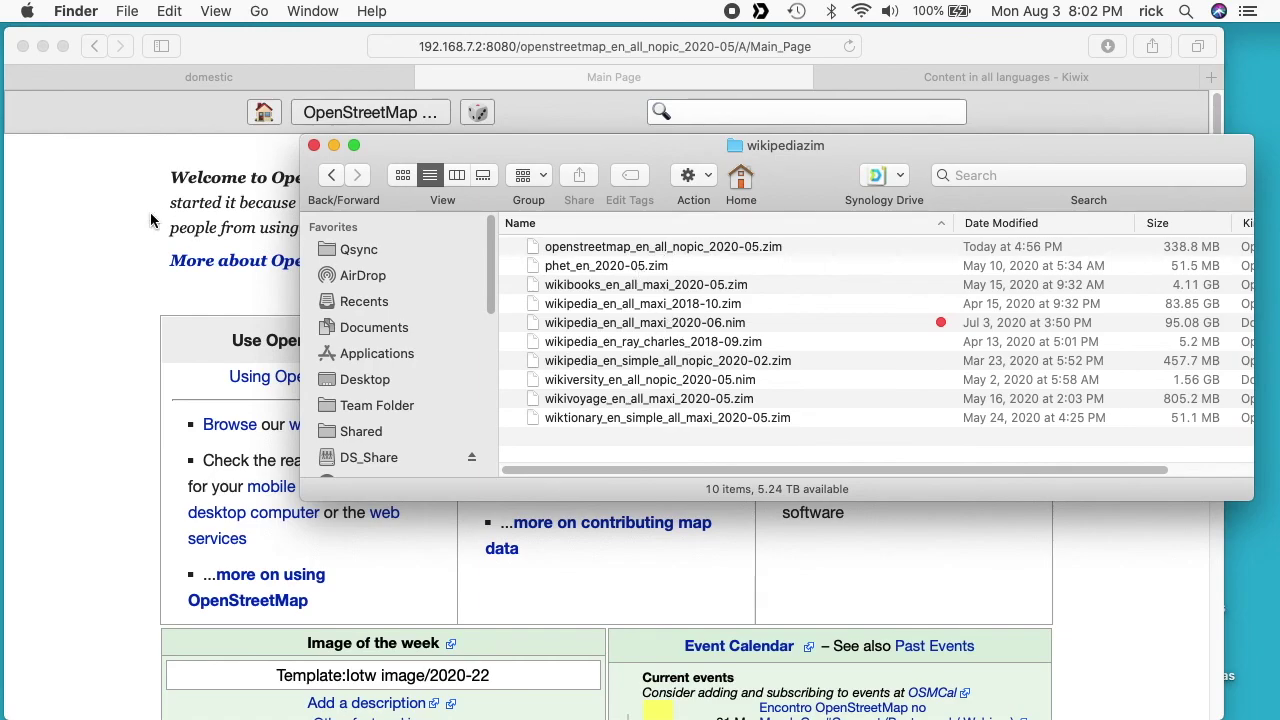
# Back in Safari, search the OpenStreetMap Wiki for 'iowa'.
pyautogui.click(133, 256)
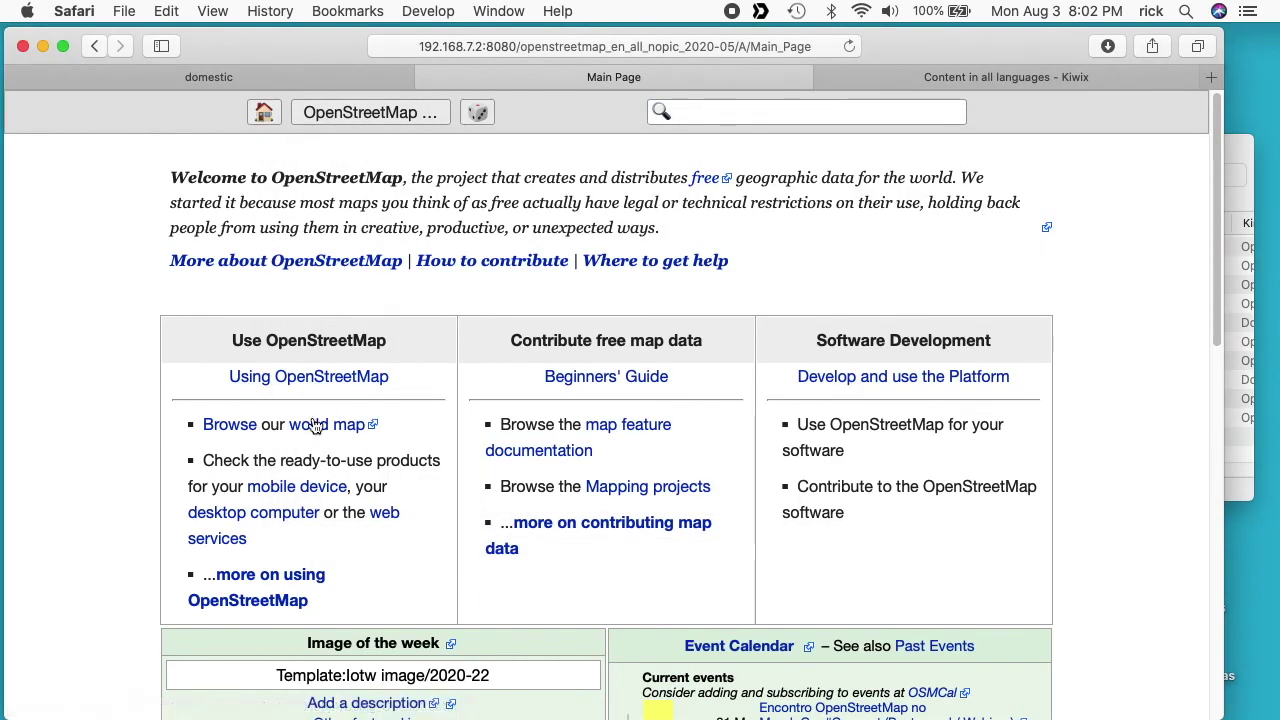
pyautogui.click(748, 111)
pyautogui.write('iowa')
pyautogui.press('Return')
# View the live openstreetmap.org map of Iowa, then go back to the Iowa wiki article.
pyautogui.click(250, 280)
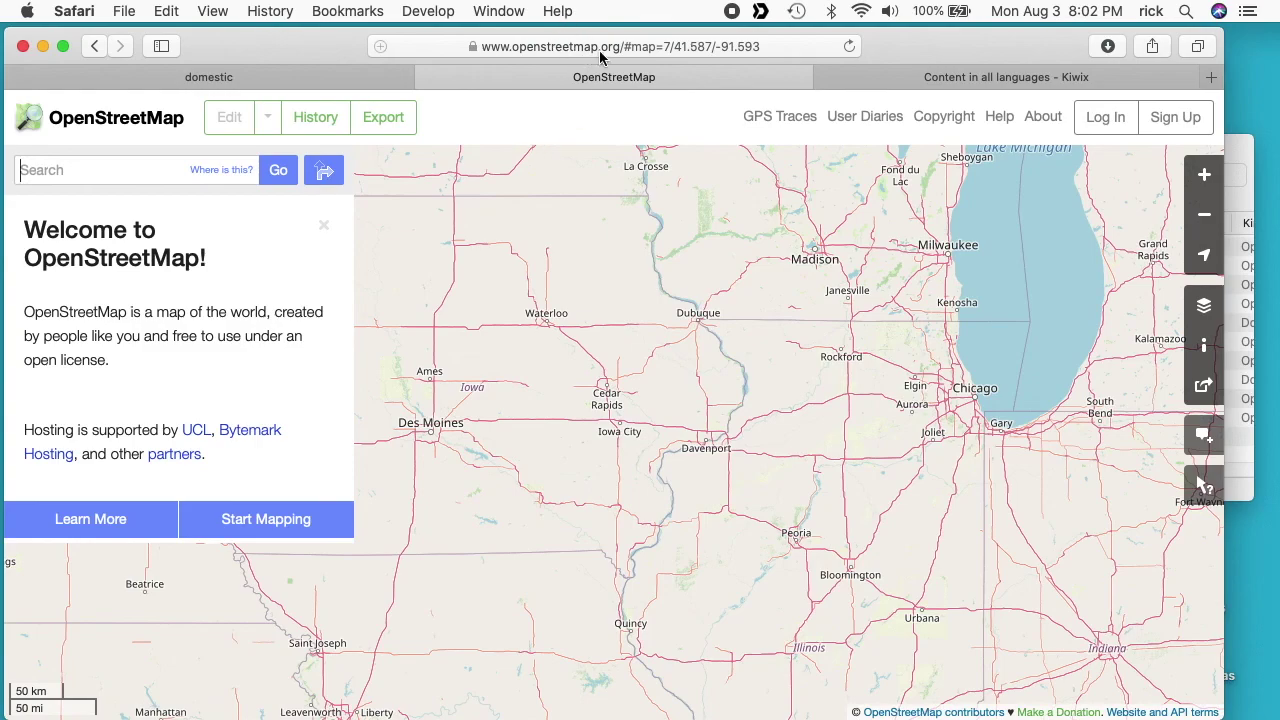
pyautogui.click(95, 46)
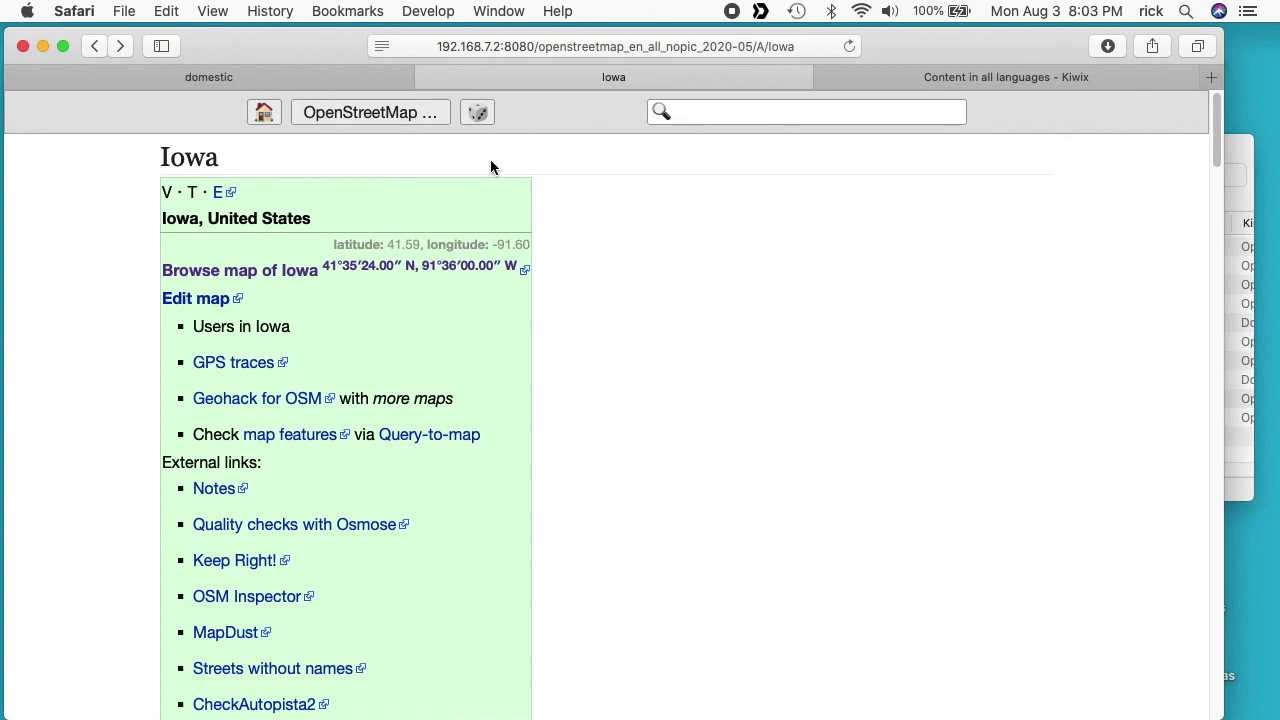
pyautogui.click(264, 118)
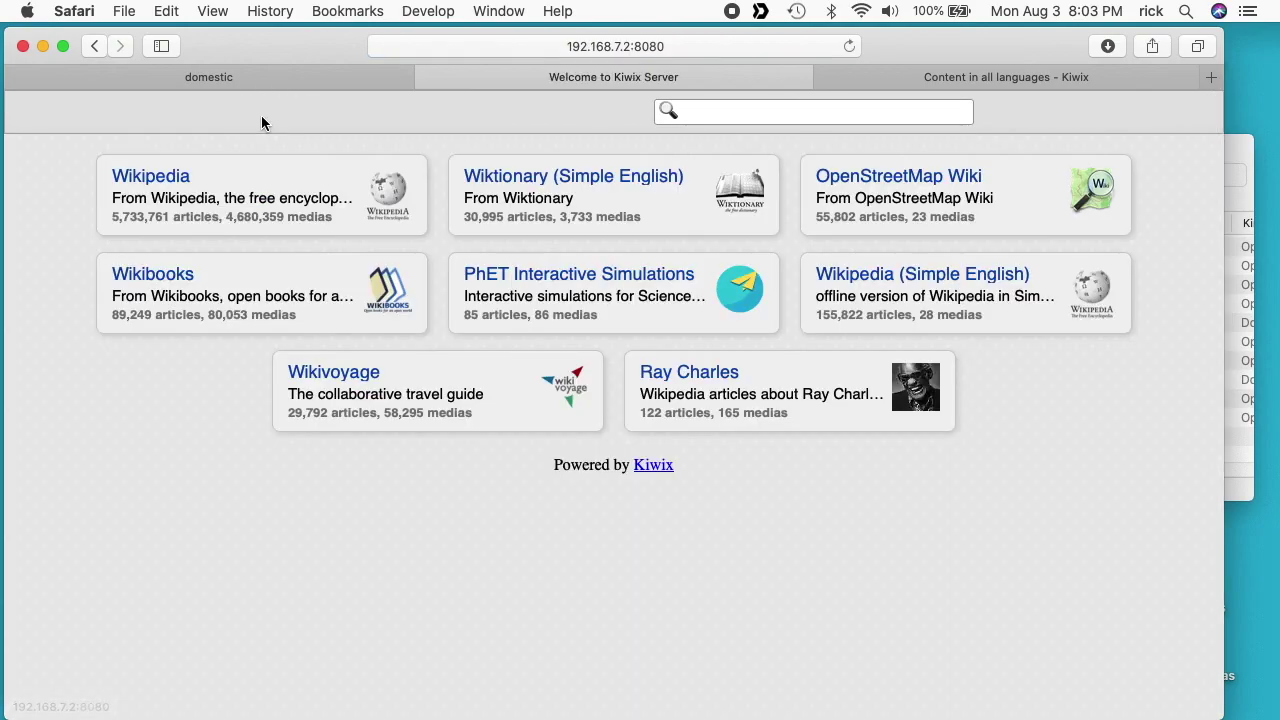
pyautogui.click(185, 276)
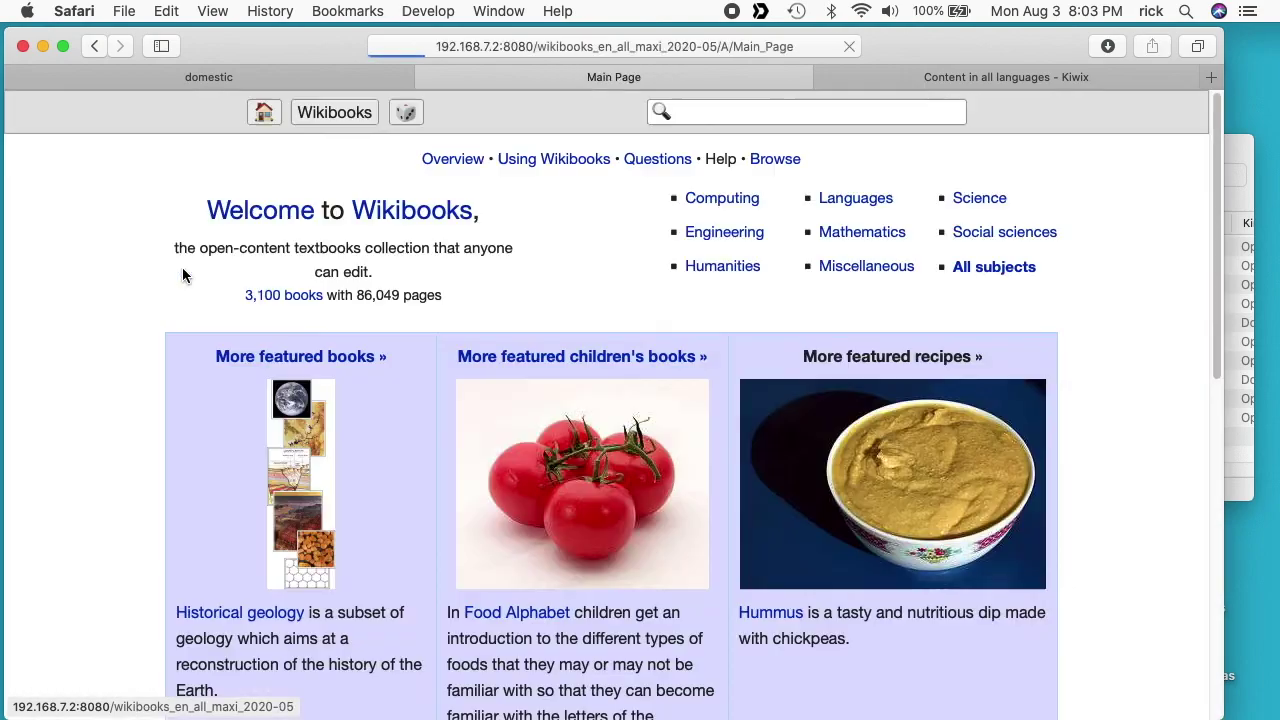
pyautogui.click(727, 202)
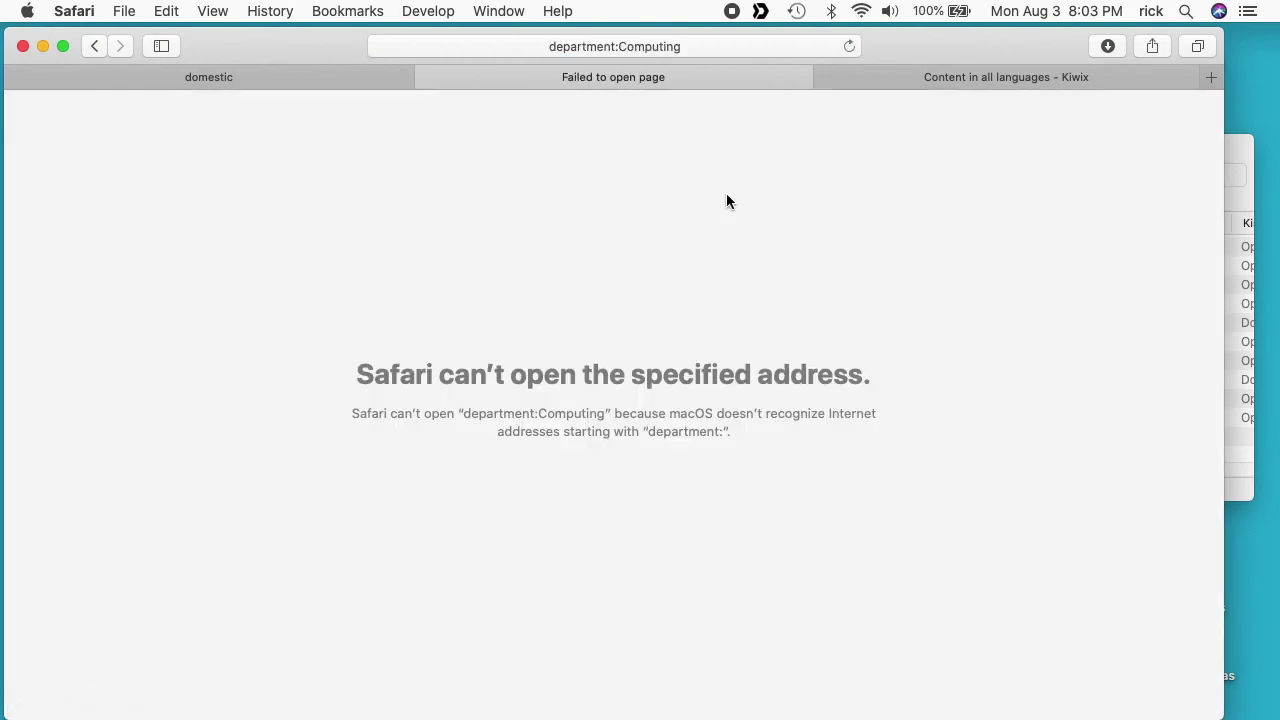
pyautogui.click(95, 45)
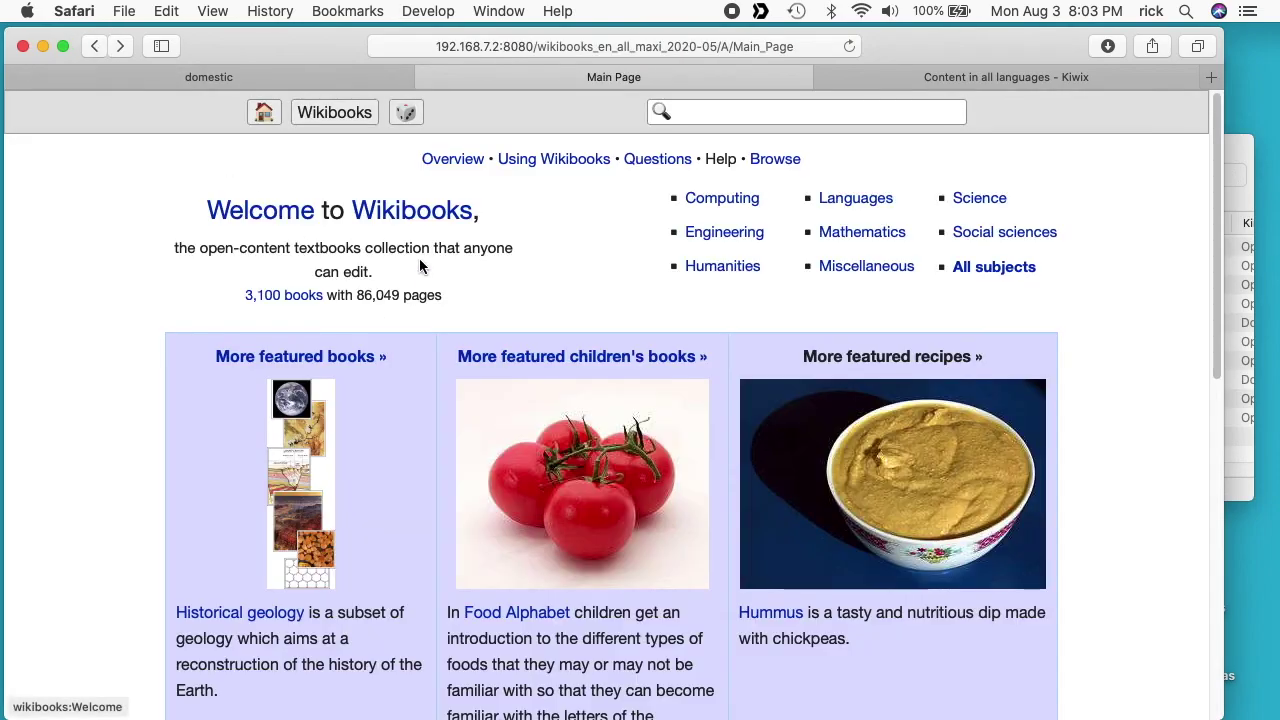
pyautogui.click(264, 112)
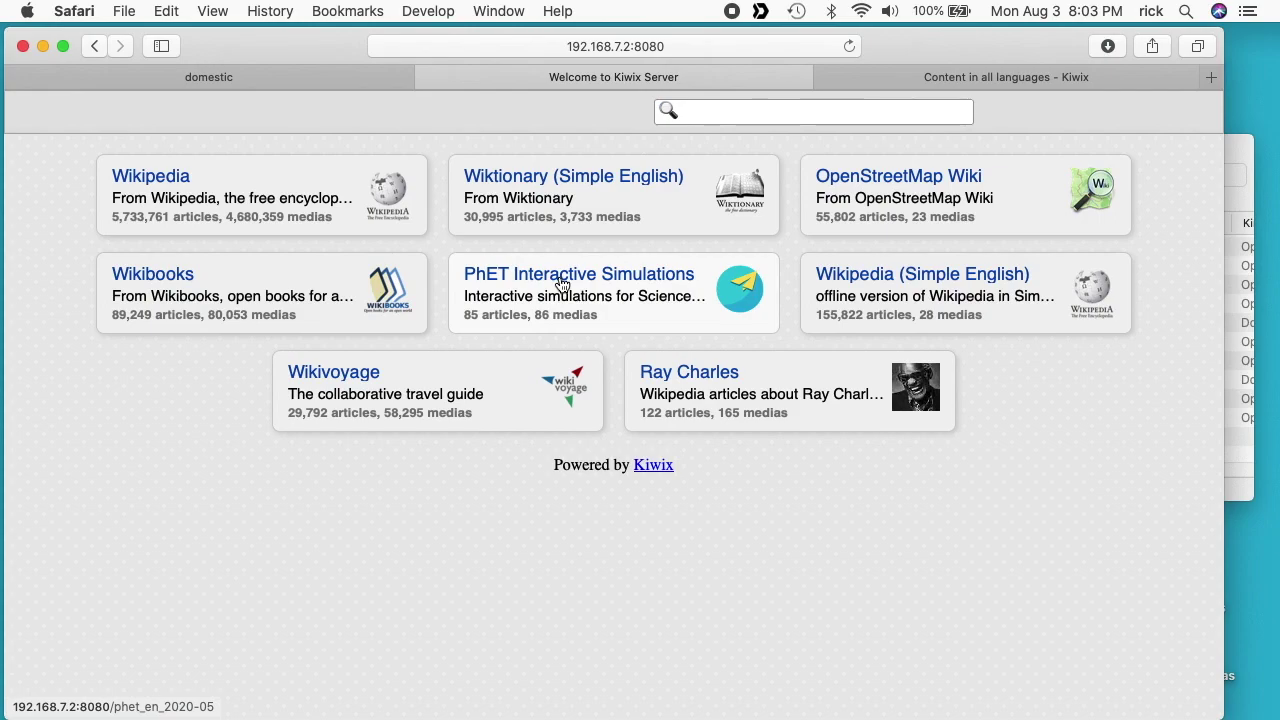
# Load the PhET Area Builder simulation and enter its Explore mode.
pyautogui.click(561, 284)
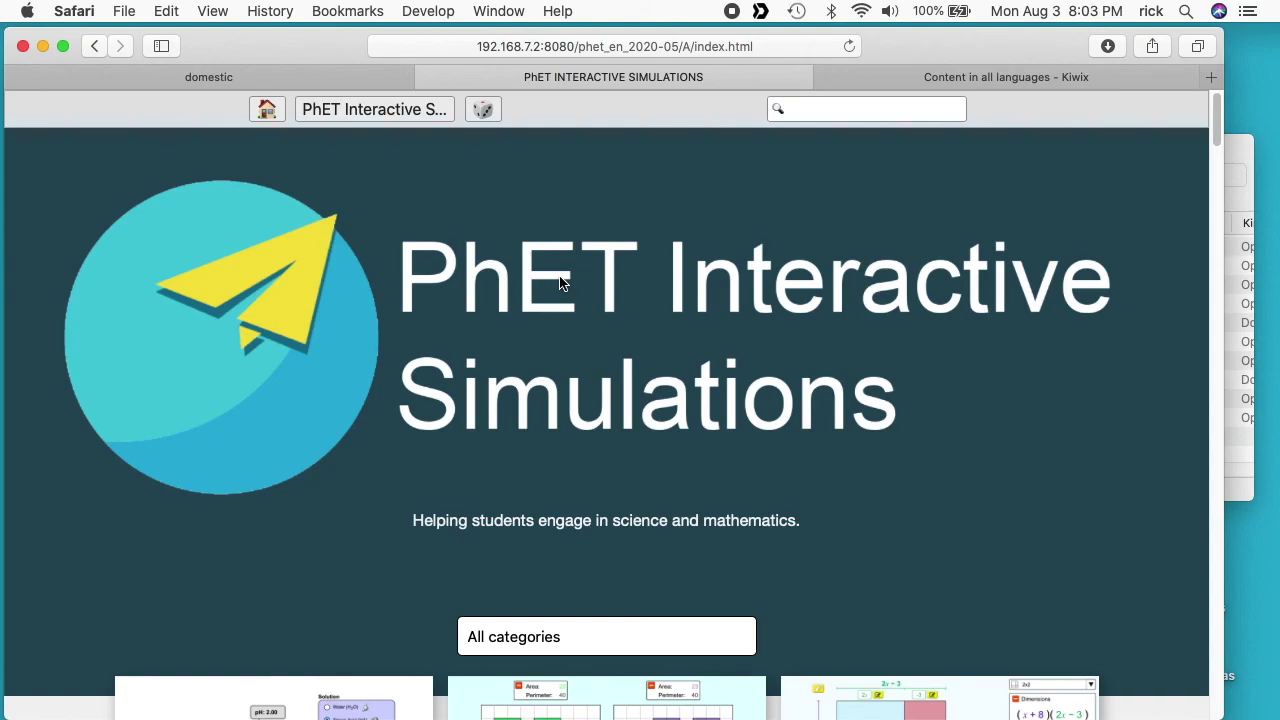
pyautogui.scroll(-5, 556, 334)
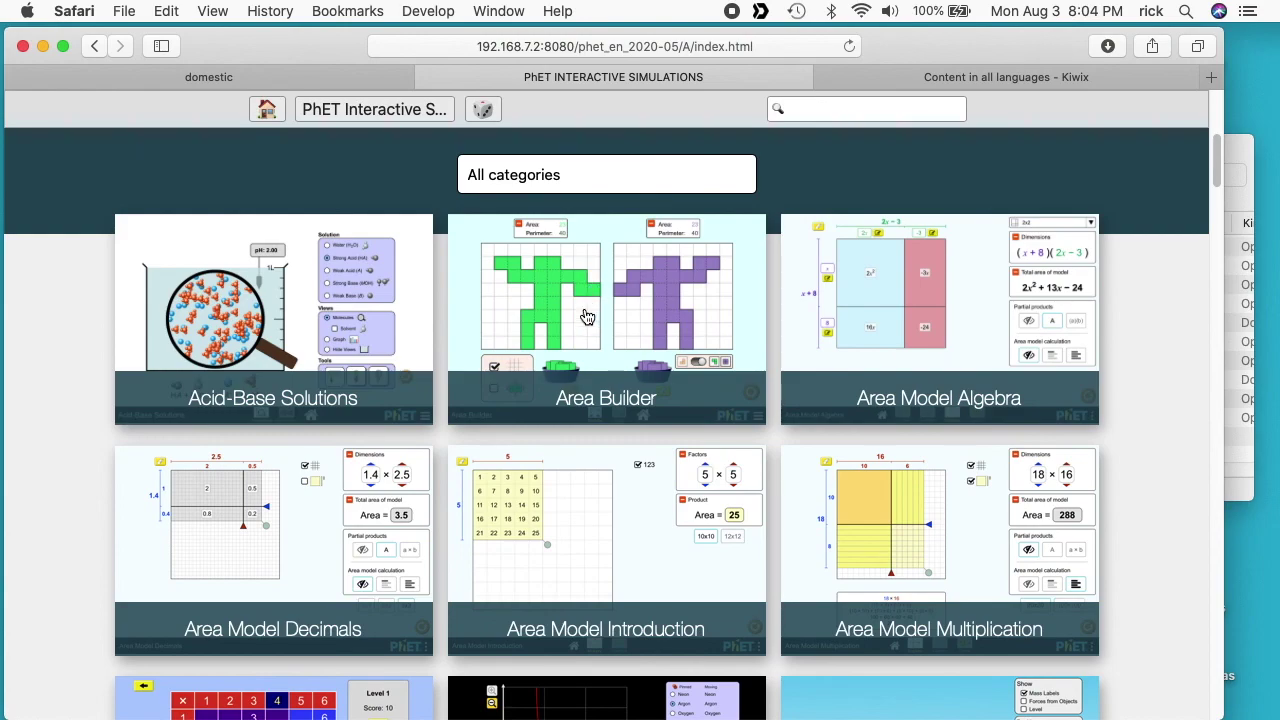
pyautogui.click(586, 313)
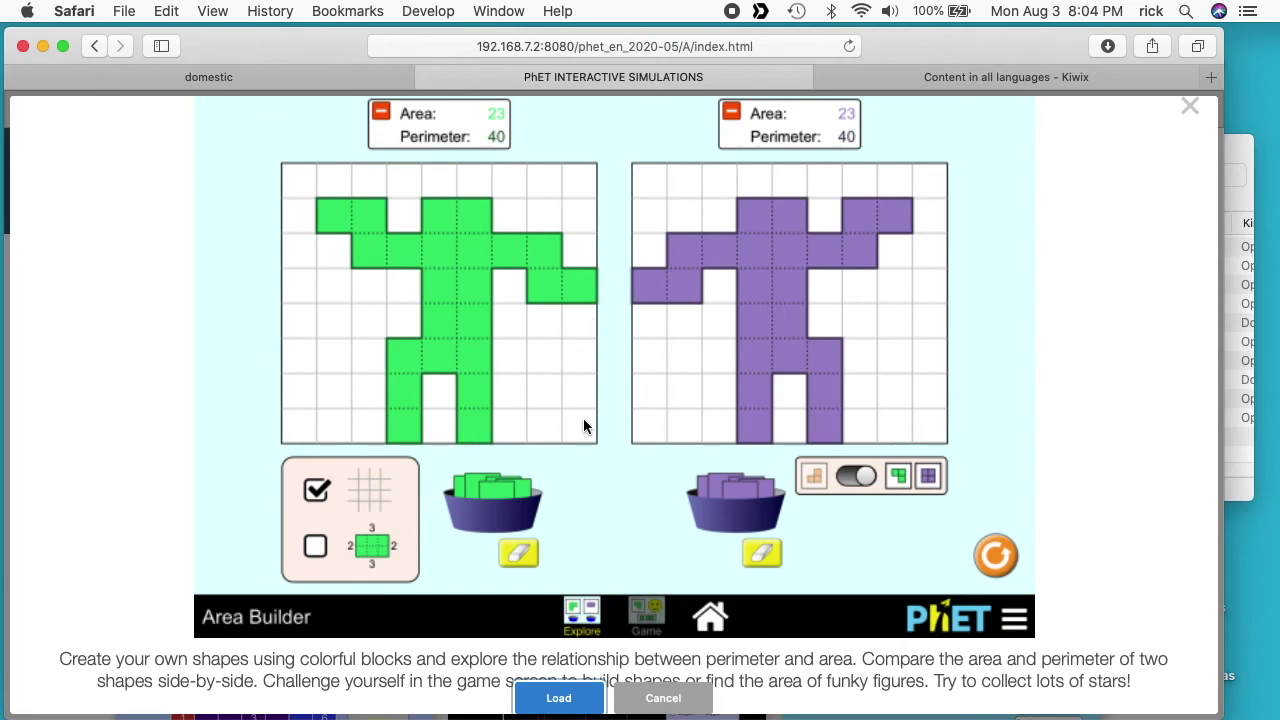
pyautogui.click(563, 699)
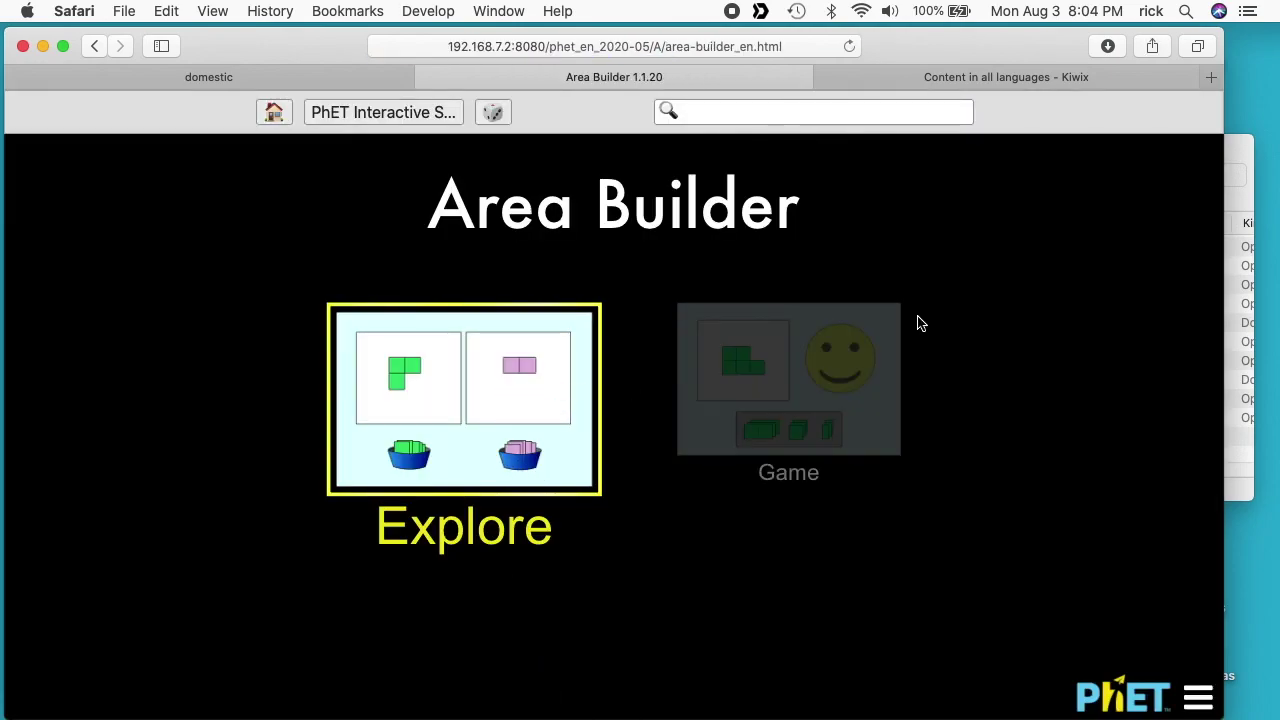
pyautogui.click(519, 404)
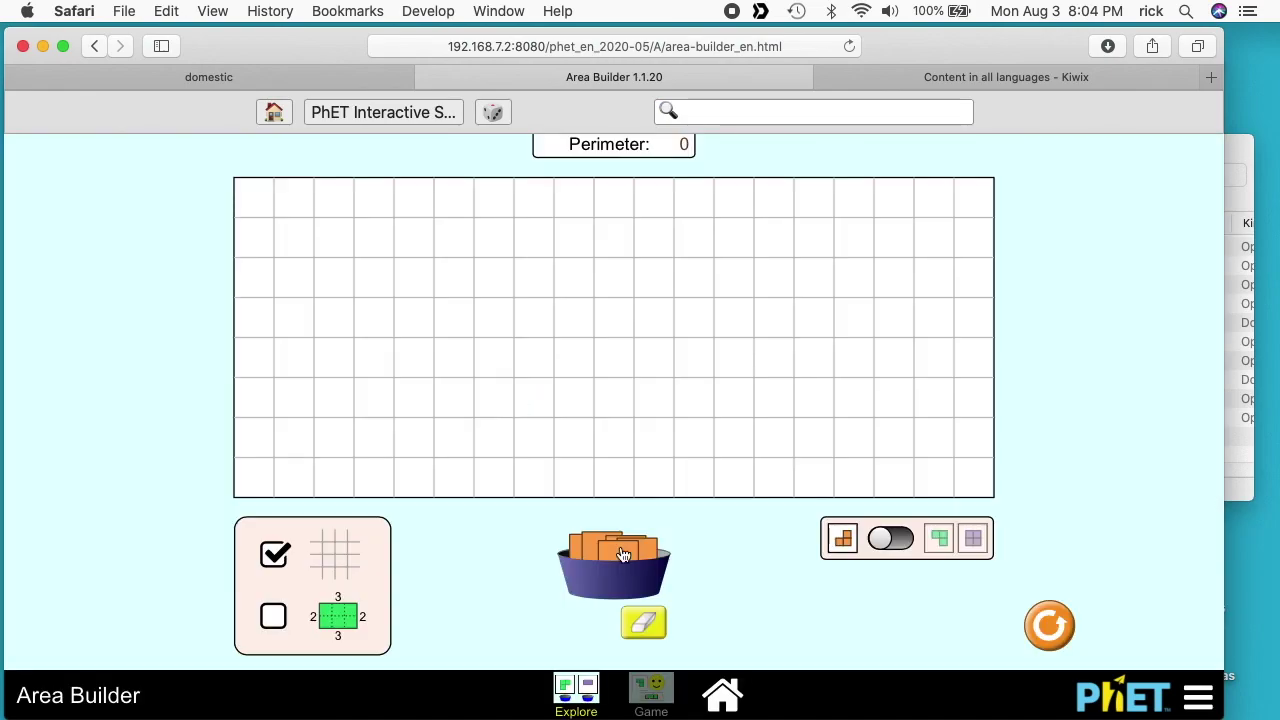
# Drag squares onto the grid to form a perimeter-8 L-shape, then reposition the window.
pyautogui.moveTo(622, 555); pyautogui.dragTo(534, 356)
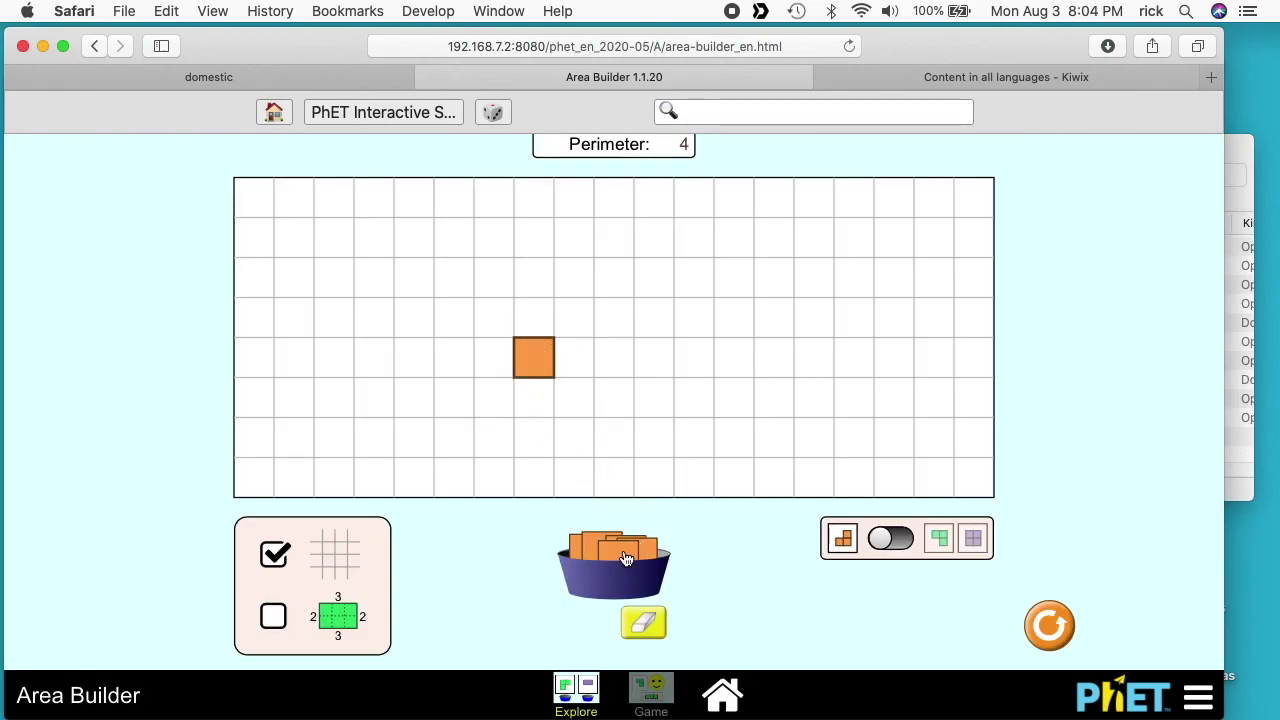
pyautogui.moveTo(625, 555); pyautogui.dragTo(578, 318)
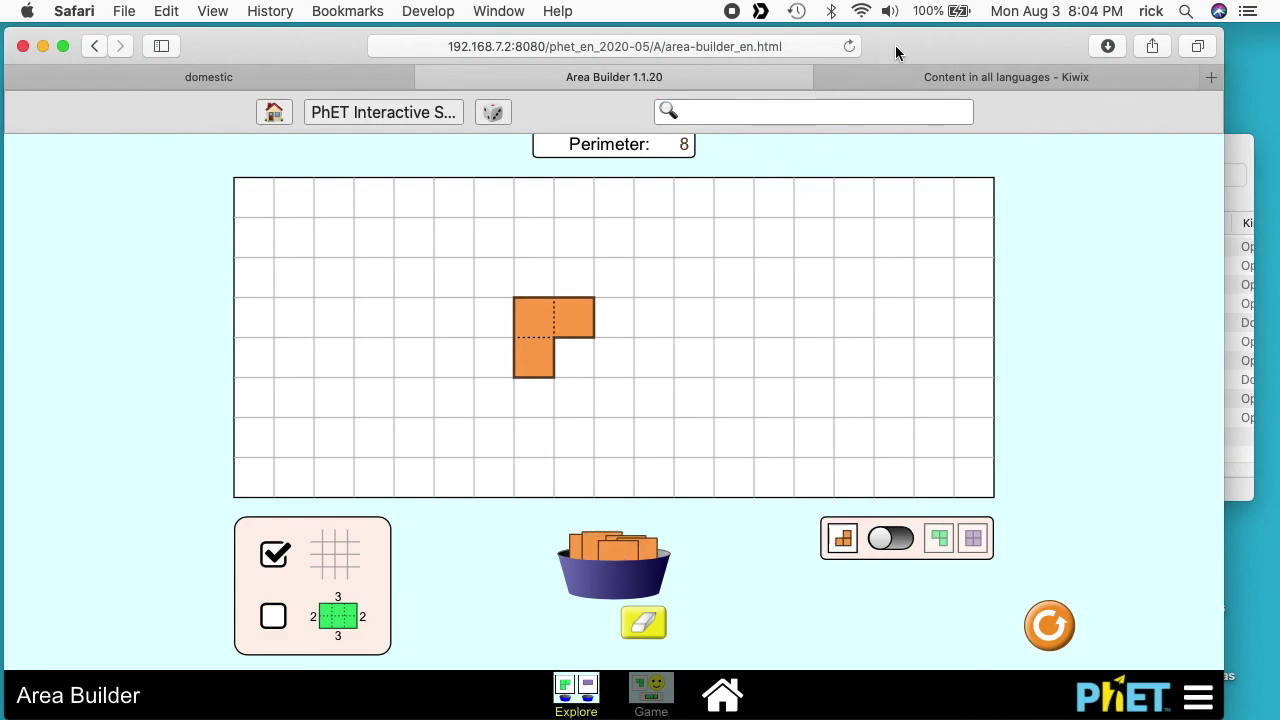
pyautogui.moveTo(895, 45); pyautogui.dragTo(917, 24)
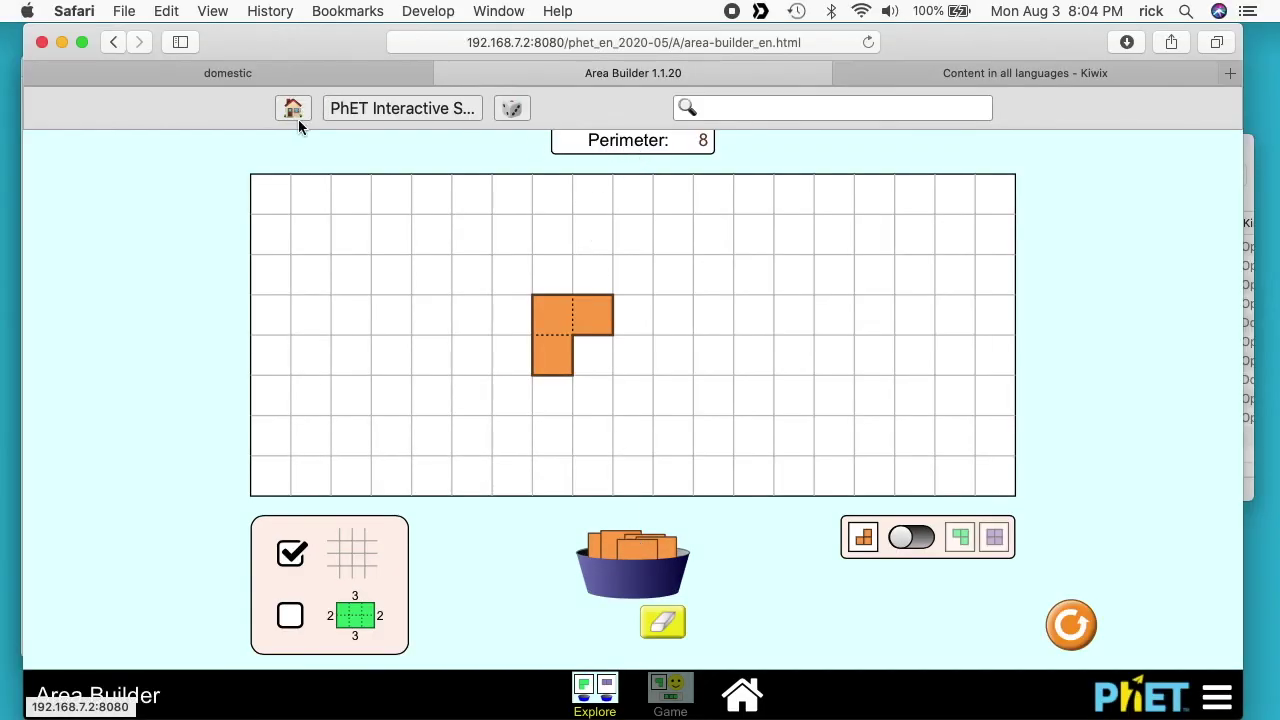
# From the PhET index, load the Wave on a String simulation.
pyautogui.click(112, 43)
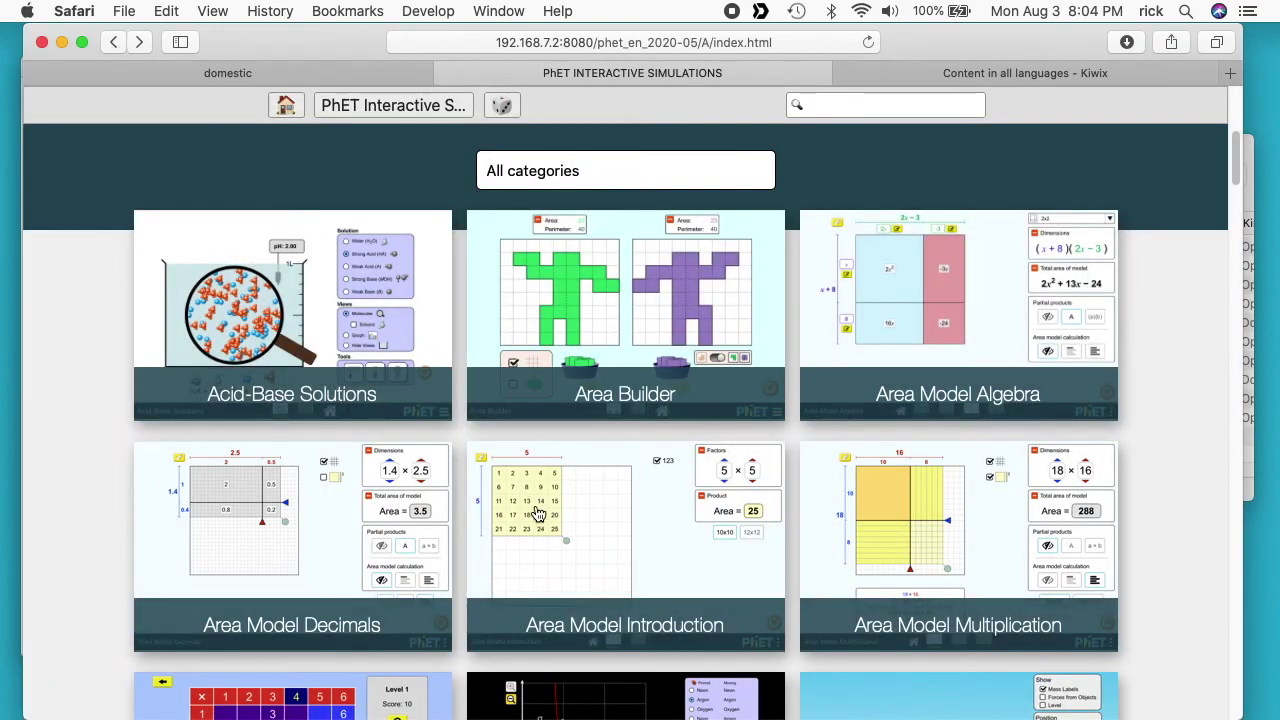
pyautogui.scroll(-6, 601, 566)
pyautogui.scroll(-20, 601, 566)
pyautogui.scroll(-20, 601, 566)
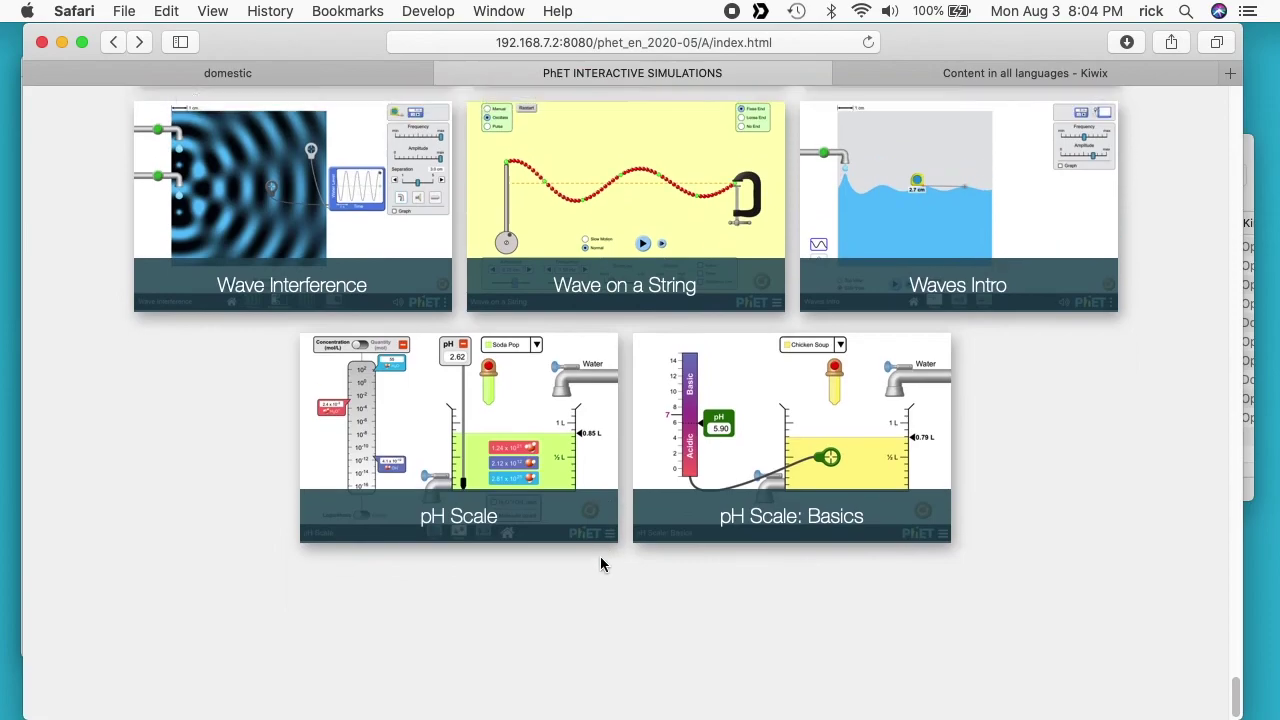
pyautogui.click(600, 360)
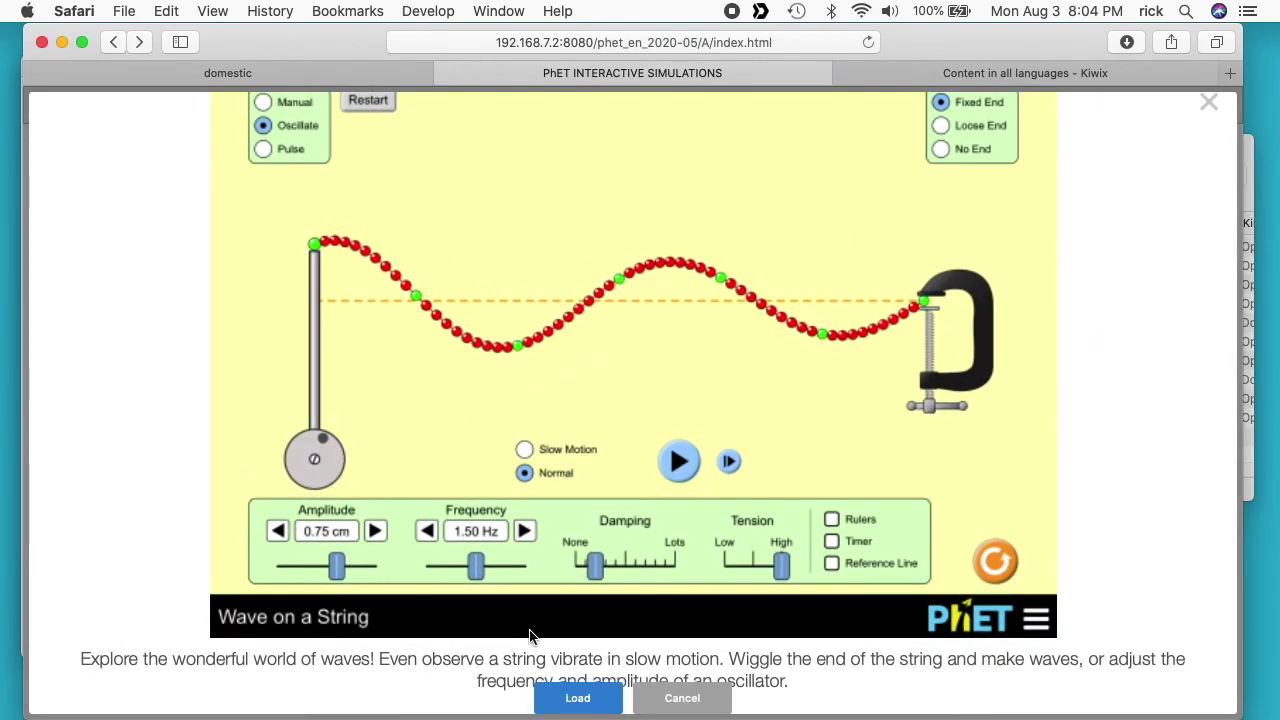
pyautogui.click(578, 700)
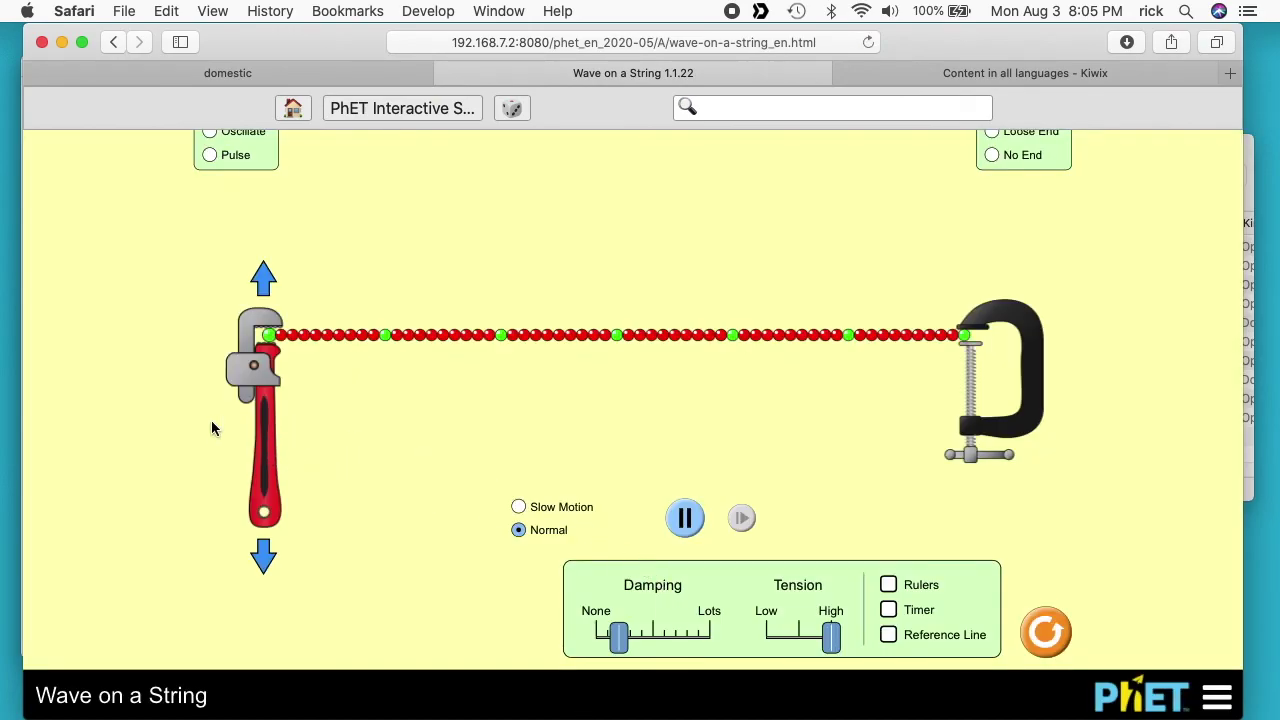
# Shake the string, then oscillate it at 0.53 cm, 2.35 Hz with more damping; return home.
pyautogui.click(265, 440)
pyautogui.moveTo(265, 443); pyautogui.dragTo(260, 378)
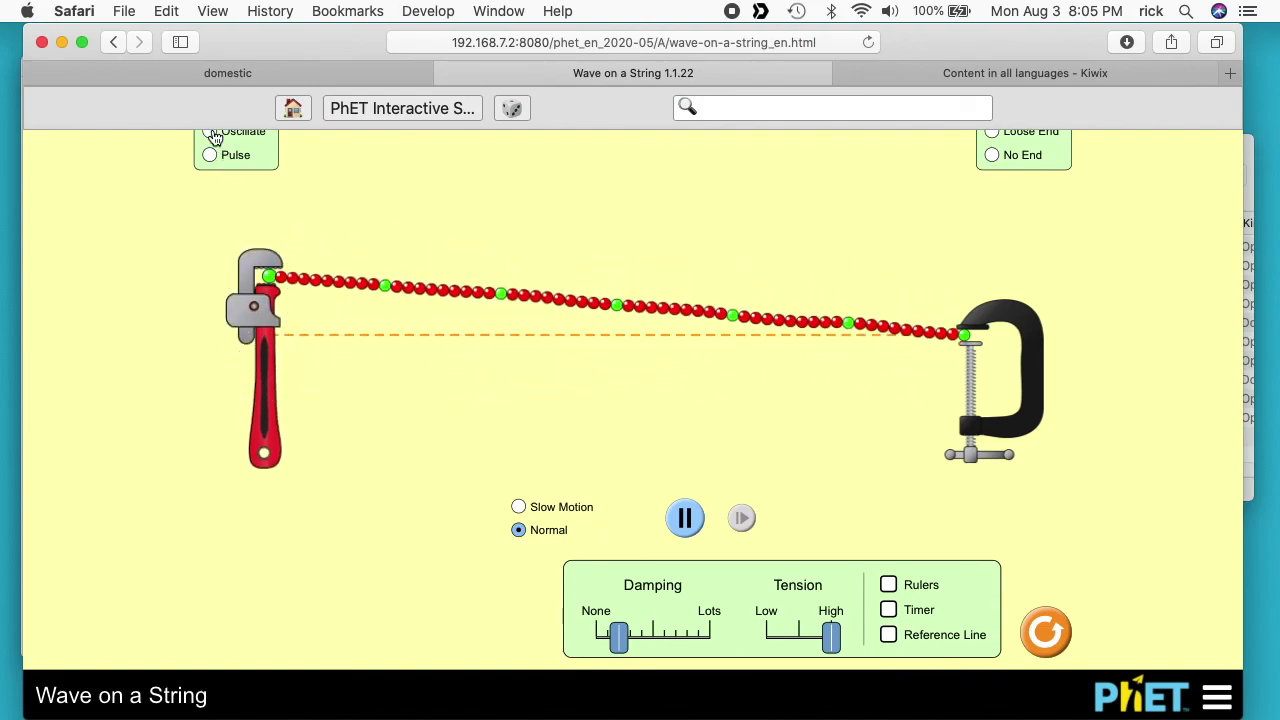
pyautogui.click(211, 139)
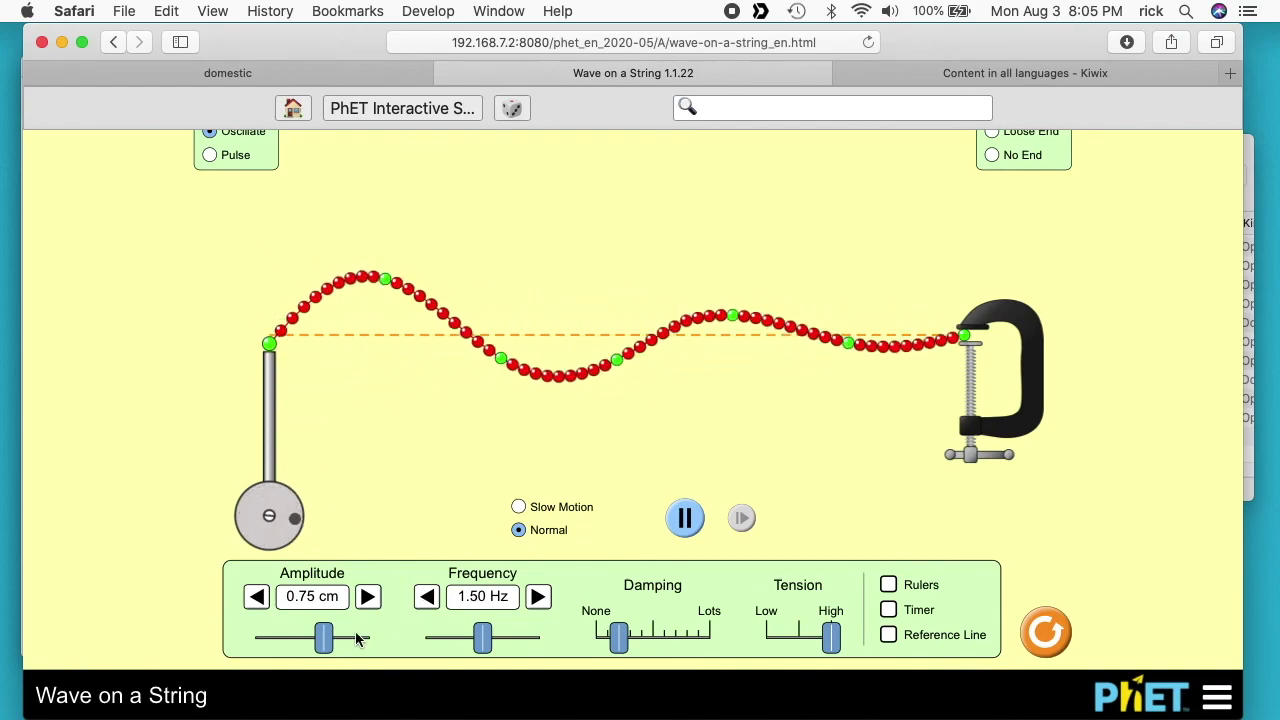
pyautogui.moveTo(323, 641); pyautogui.dragTo(303, 641)
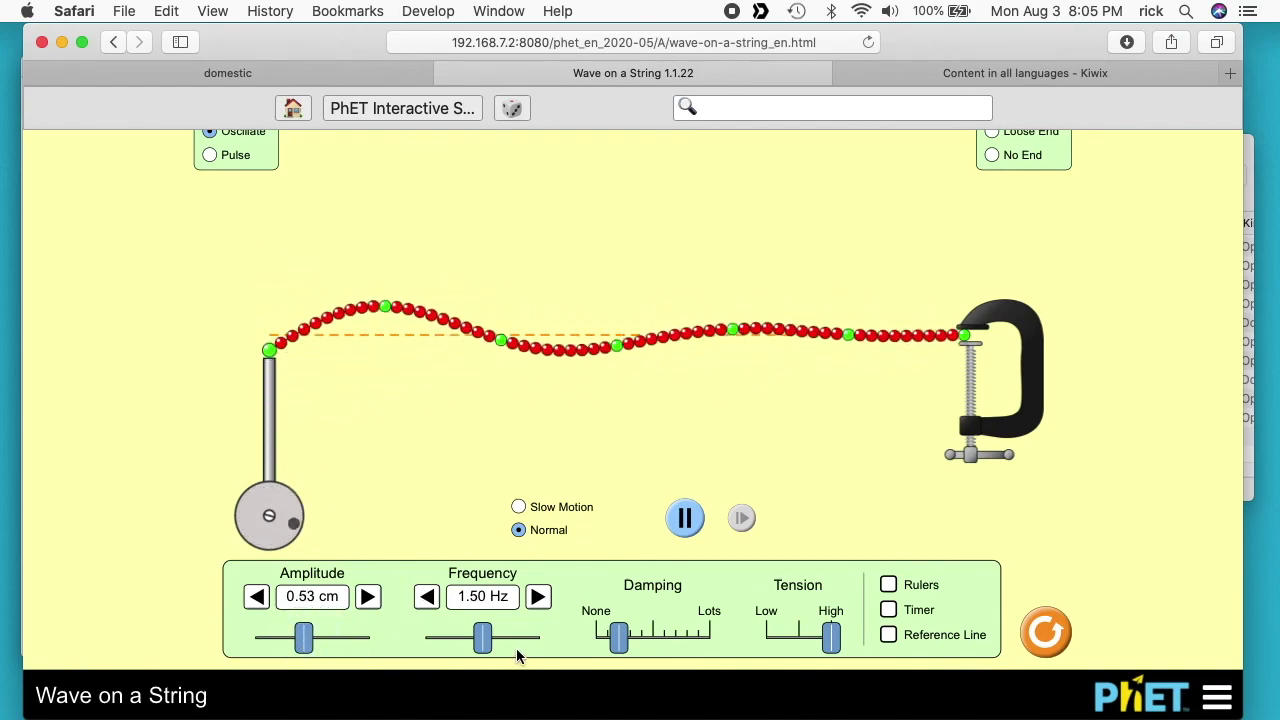
pyautogui.moveTo(483, 641); pyautogui.dragTo(514, 641)
pyautogui.moveTo(619, 640); pyautogui.dragTo(668, 643)
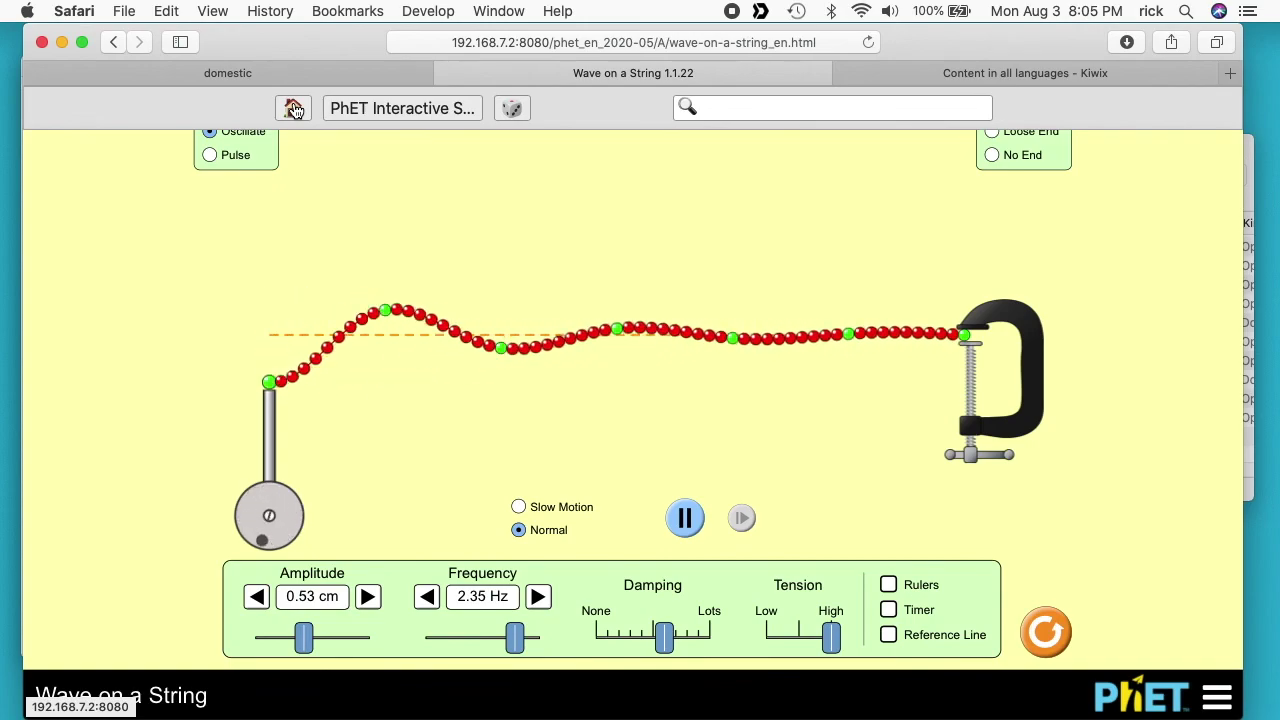
pyautogui.click(293, 108)
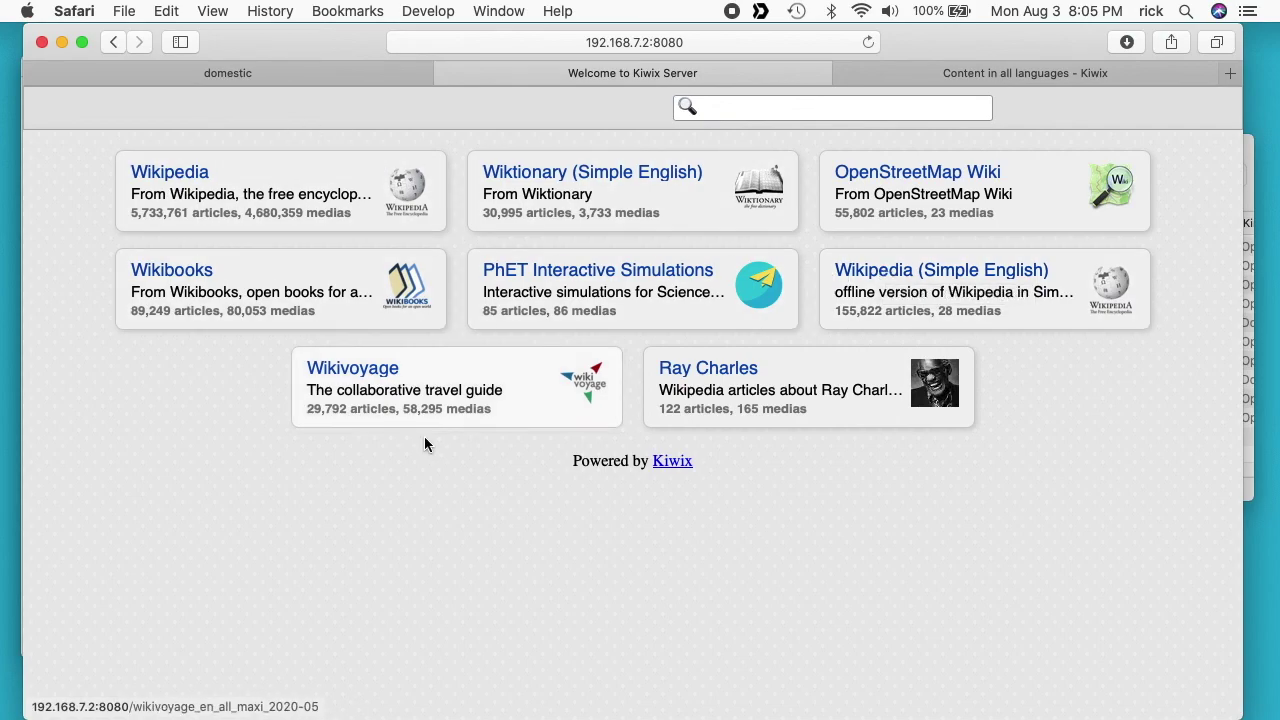
pyautogui.click(383, 377)
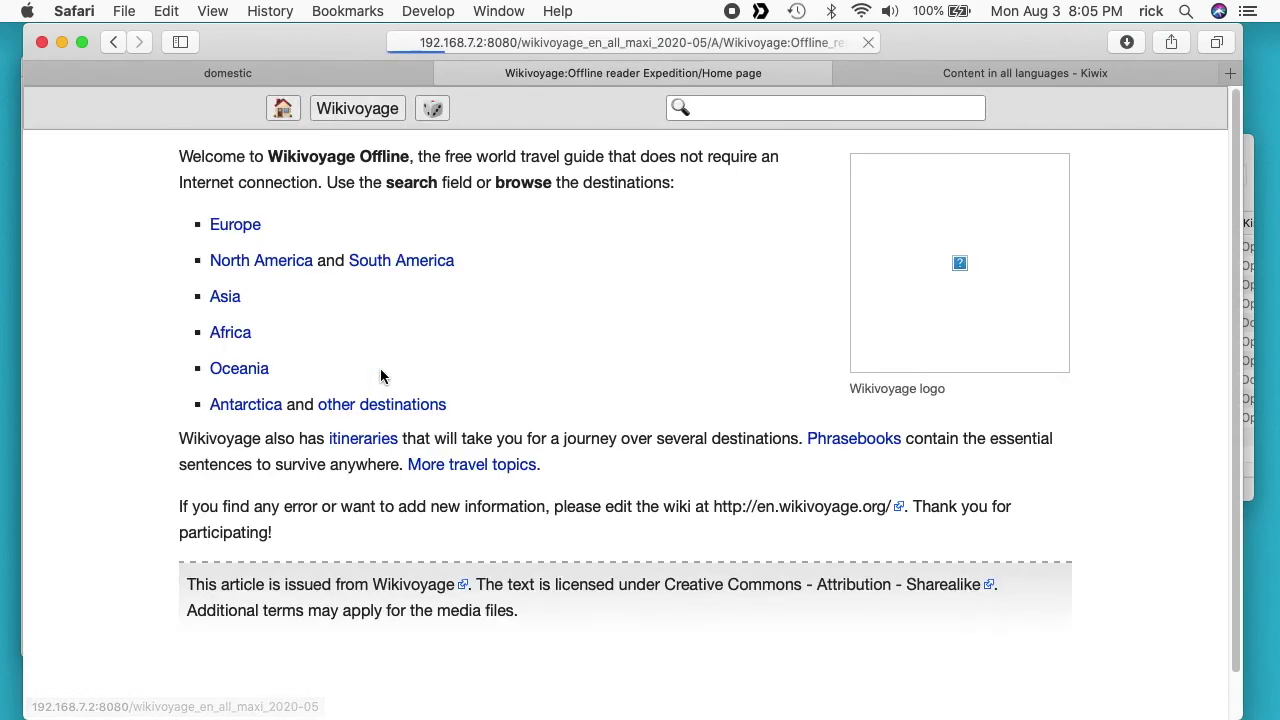
pyautogui.click(722, 117)
pyautogui.write('chicago')
pyautogui.press('Return')
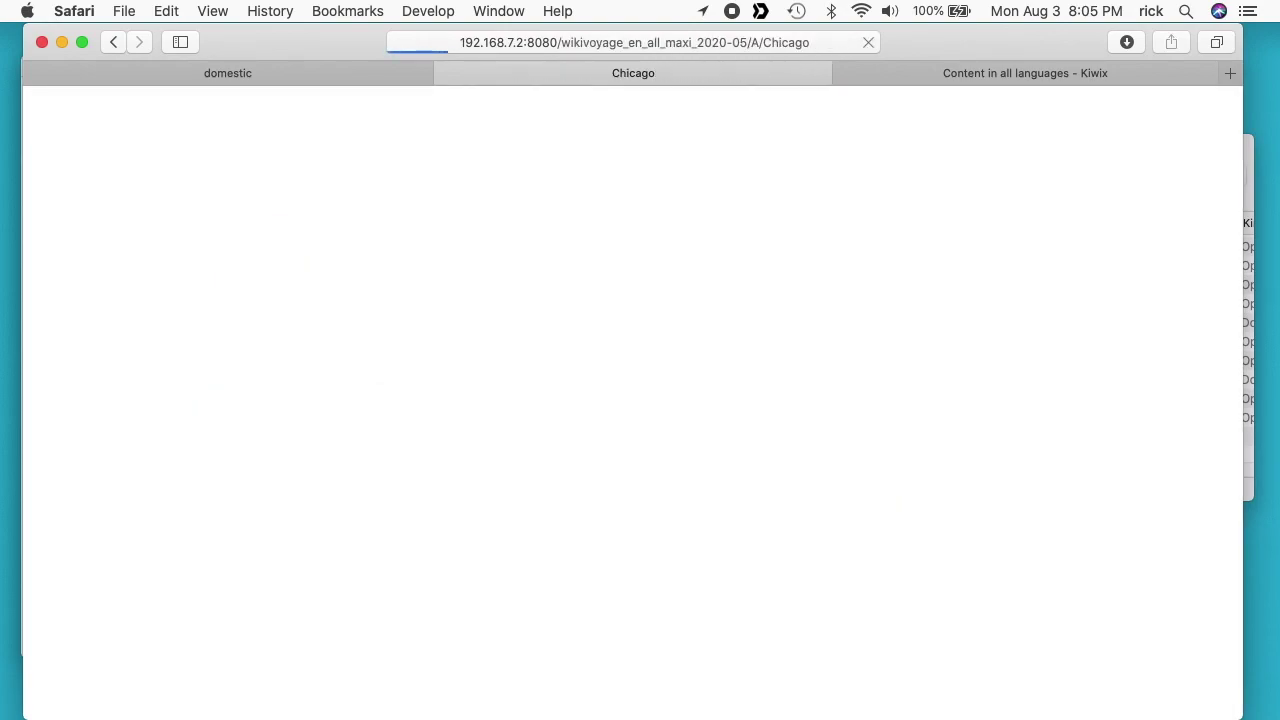
pyautogui.scroll(-3, 364, 450)
pyautogui.scroll(-6, 364, 446)
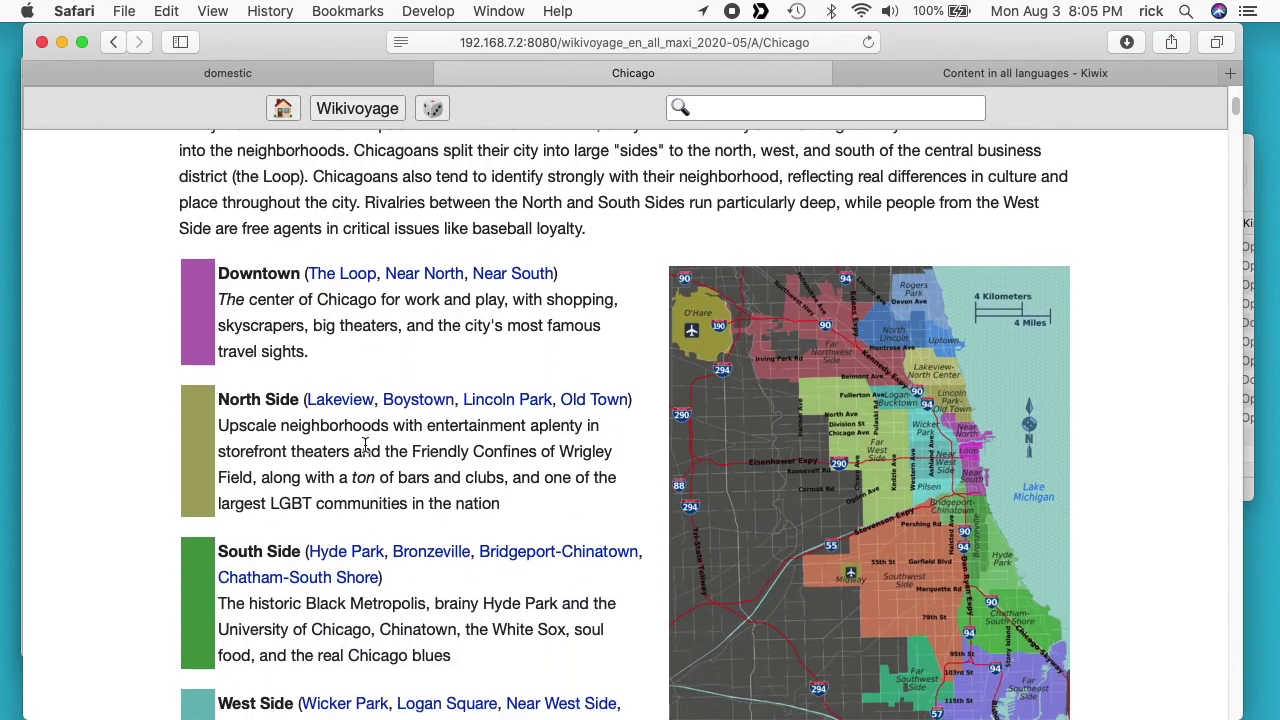
pyautogui.scroll(-20, 367, 452)
pyautogui.scroll(-10, 365, 444)
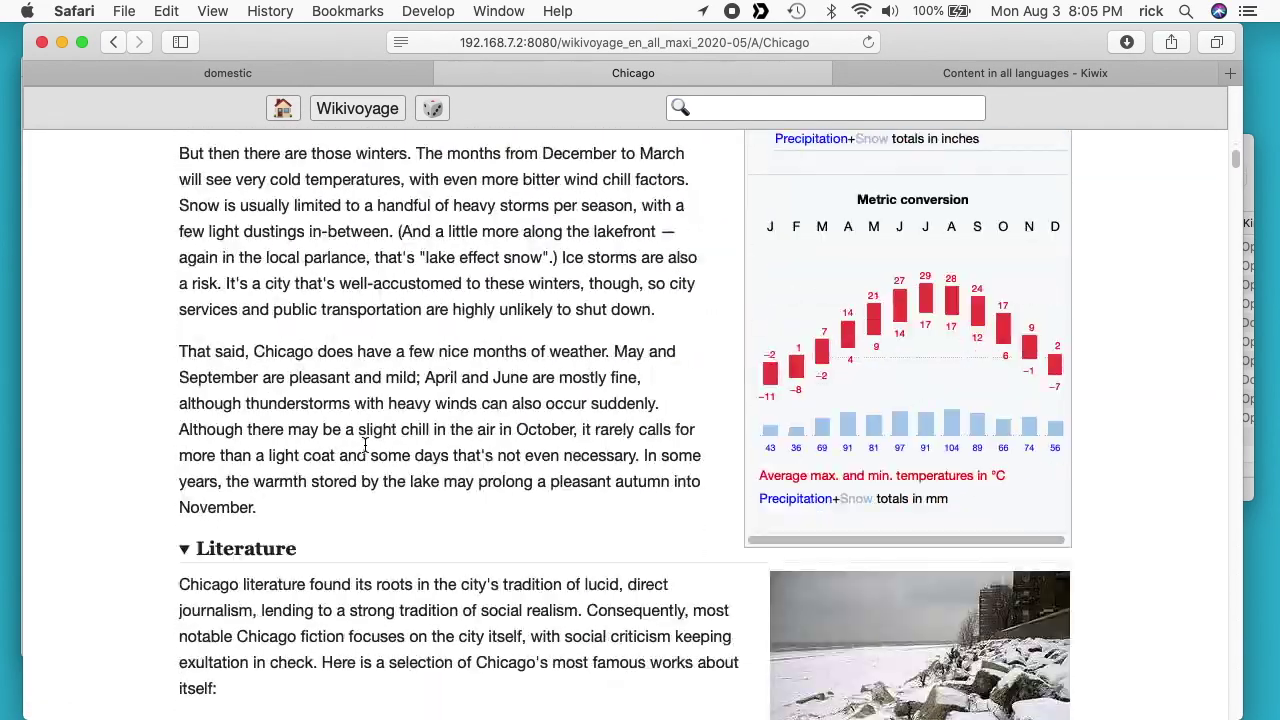
pyautogui.click(112, 43)
pyautogui.click(285, 107)
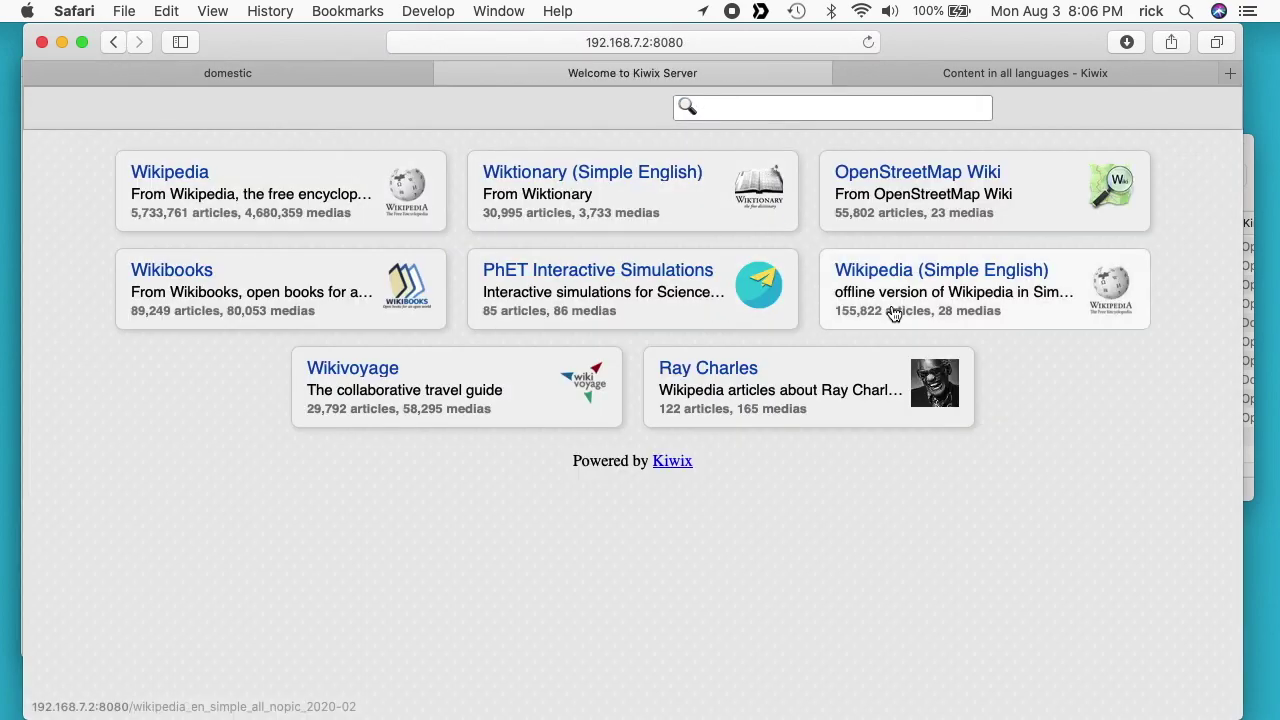
pyautogui.click(719, 373)
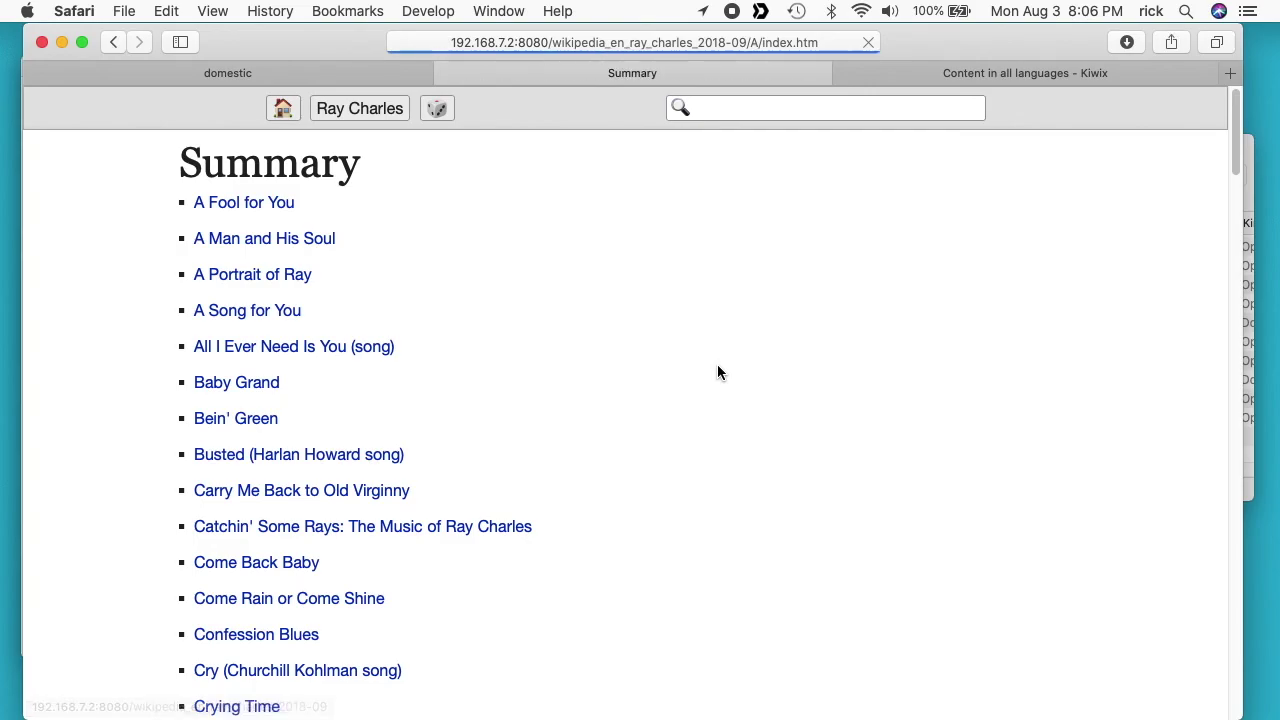
pyautogui.scroll(-20, 718, 372)
pyautogui.scroll(-10, 717, 372)
pyautogui.scroll(20, 717, 372)
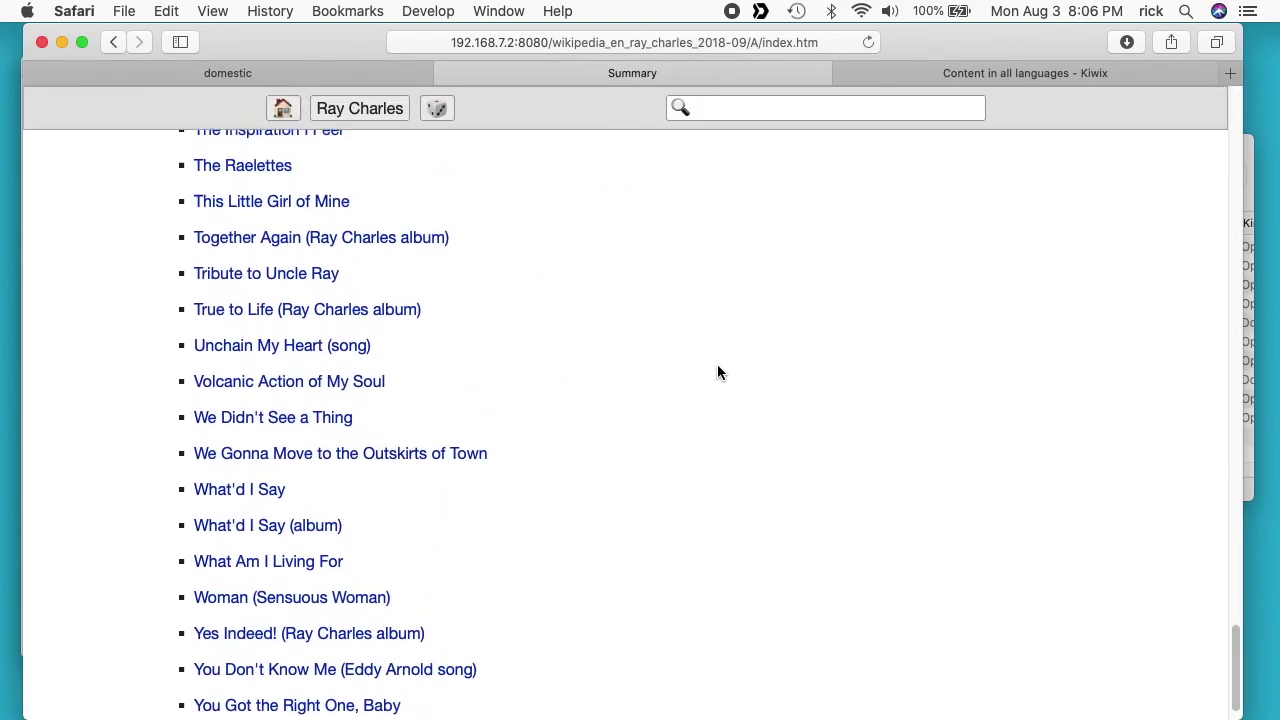
pyautogui.click(113, 42)
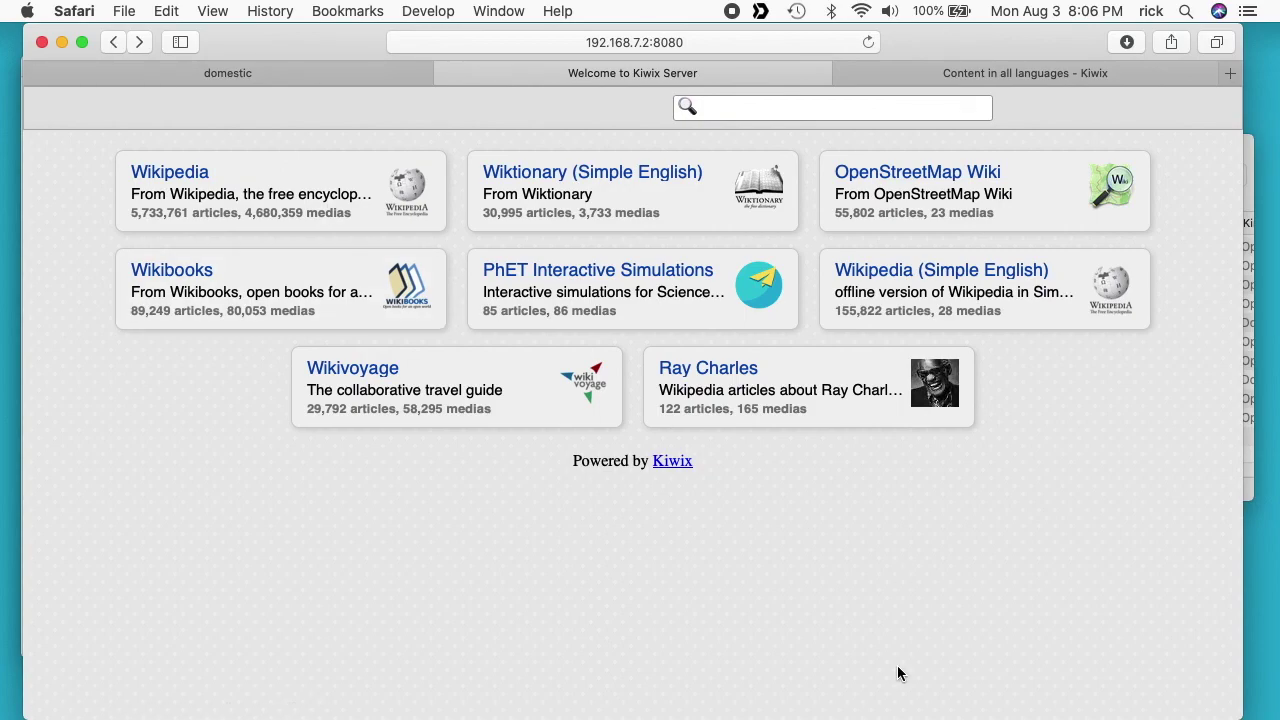
# Compare Terminal's kiwix.service unit with the Finder wikipediazim folder of ten ZIM files, leaving the folder in front.
pyautogui.hotkey('ctrl', 'Up')
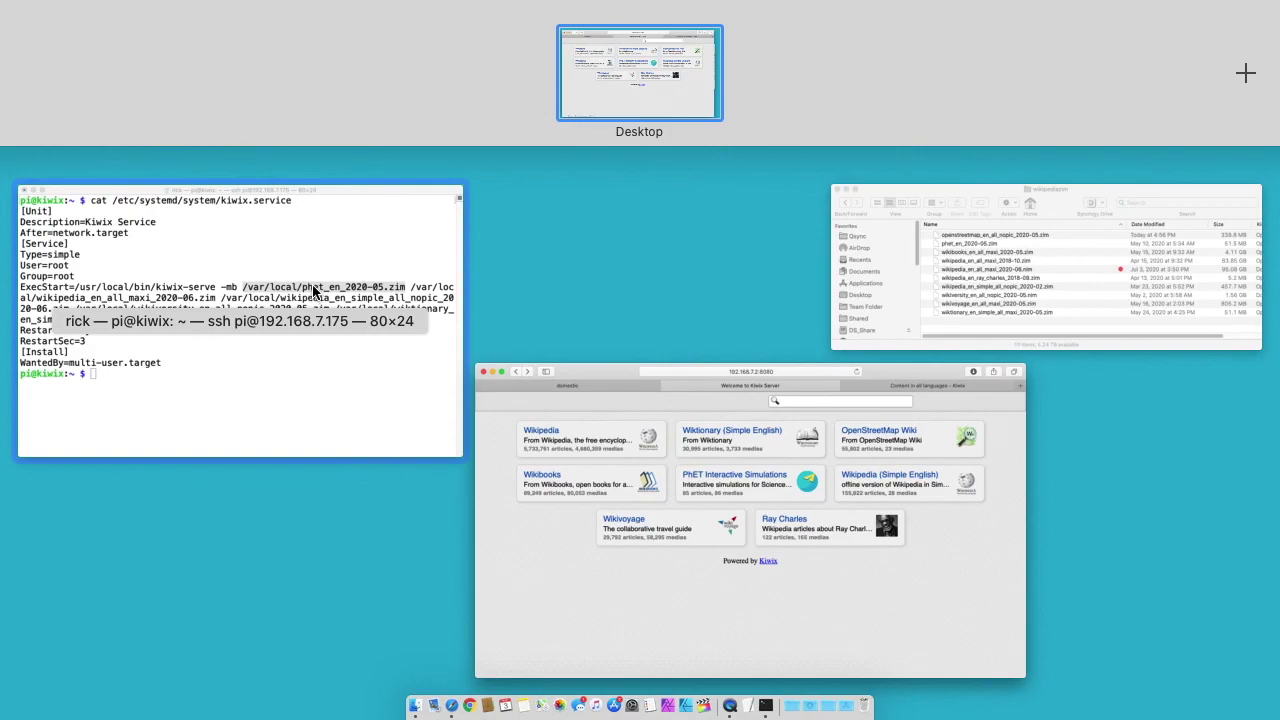
pyautogui.click(307, 333)
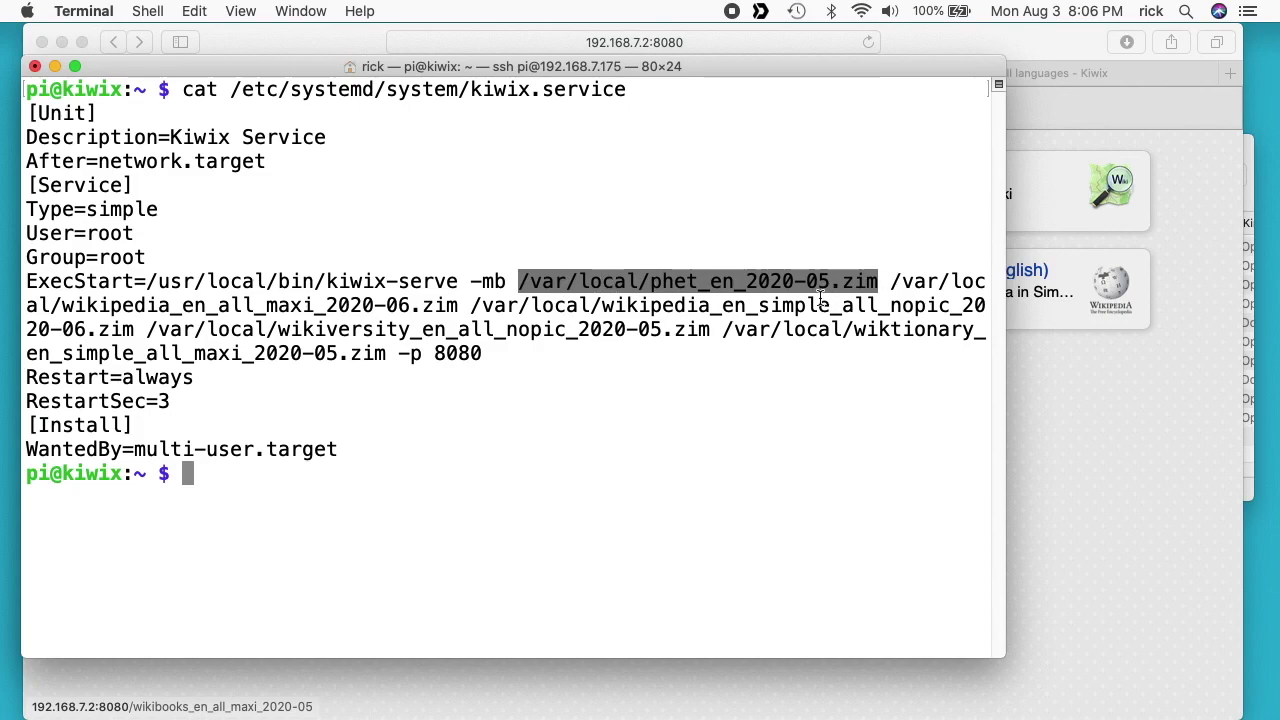
pyautogui.click(1247, 162)
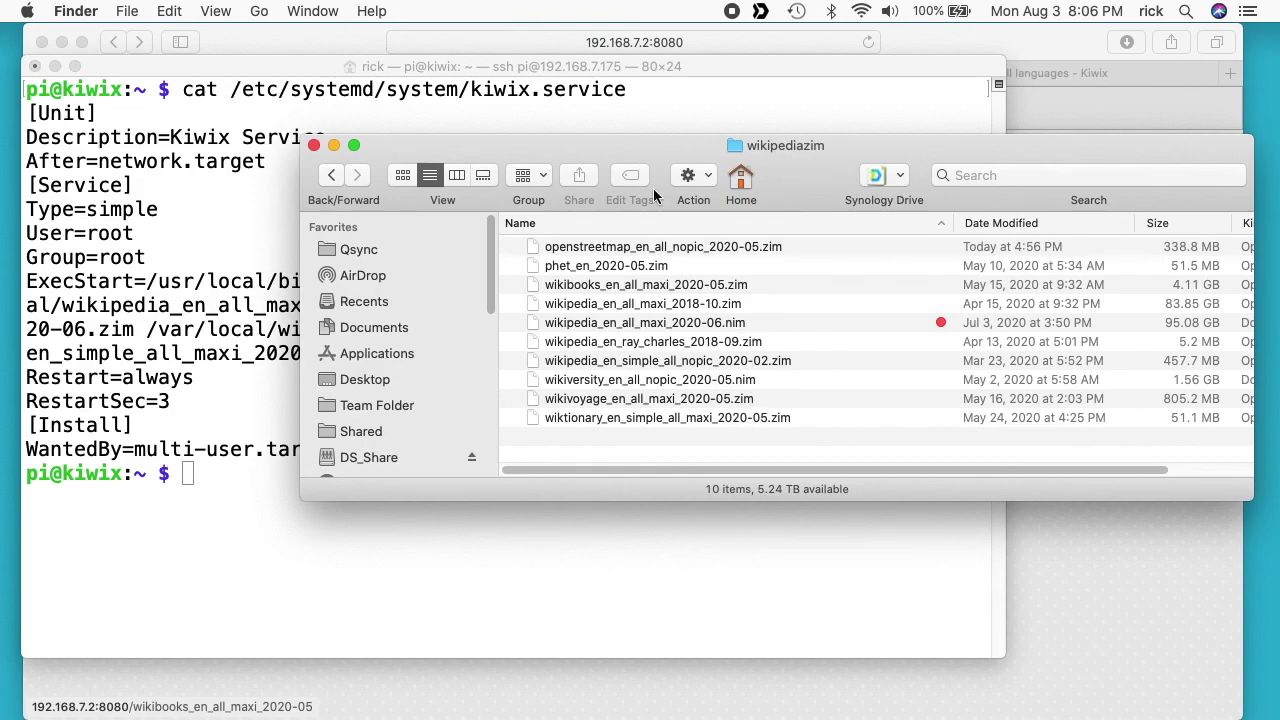
pyautogui.click(186, 170)
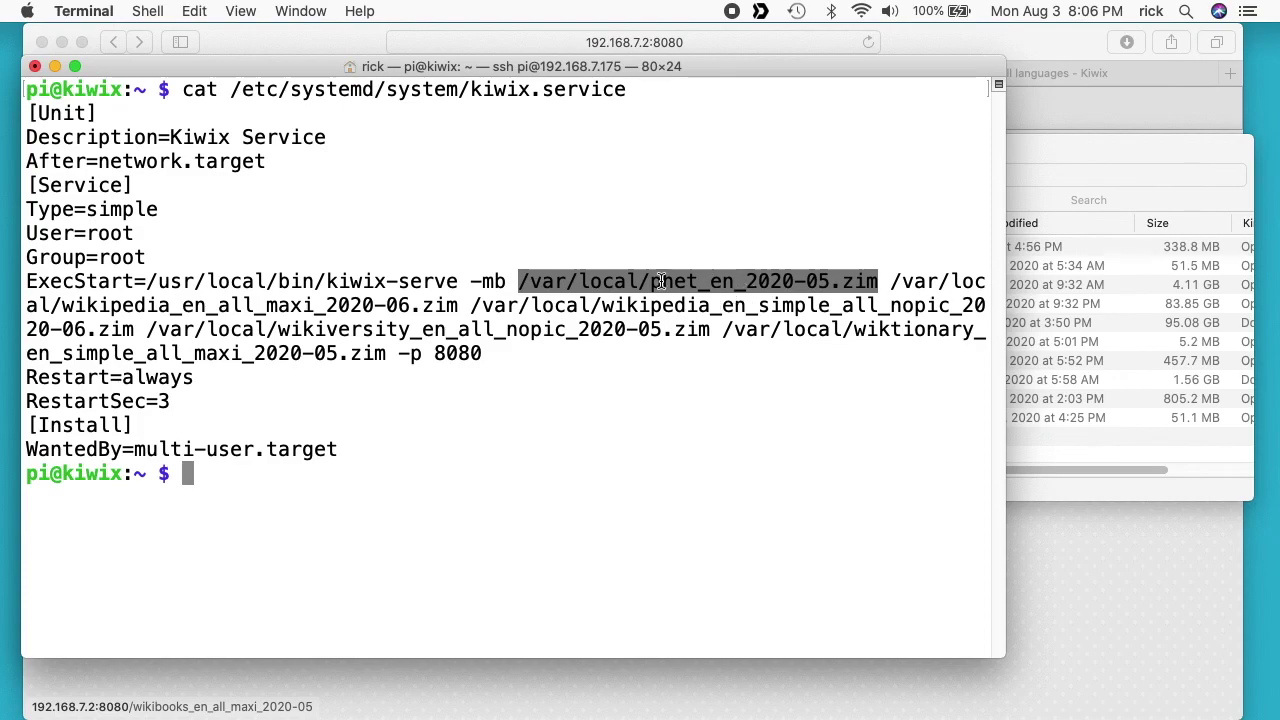
pyautogui.click(1210, 140)
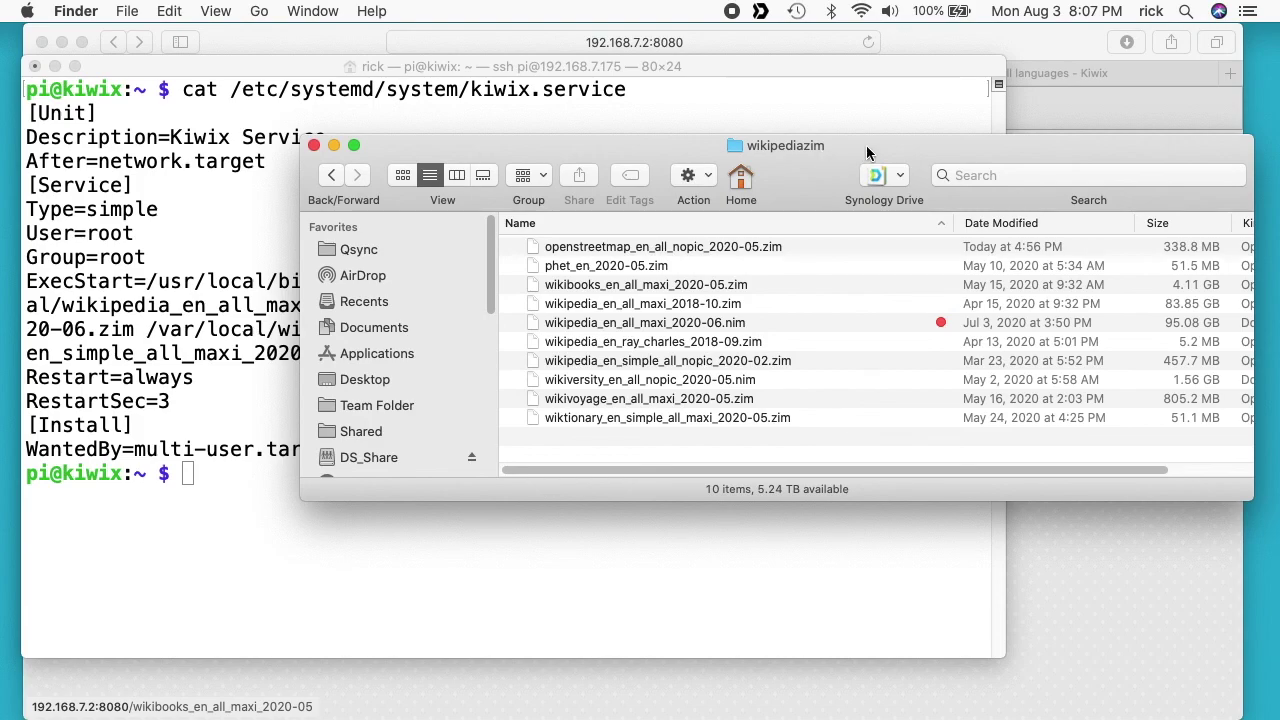
# Return to Safari's Kiwix Server library at 192.168.7.2:8080 with its eight offline collections.
pyautogui.click(991, 39)
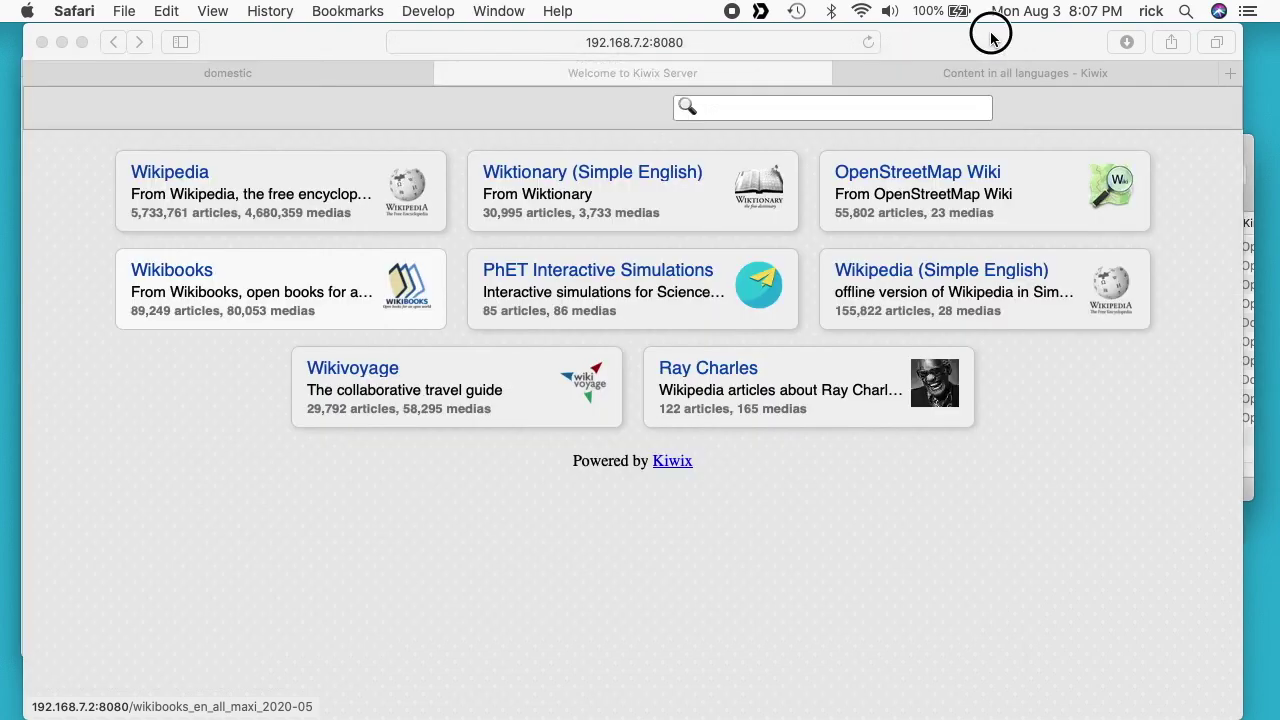